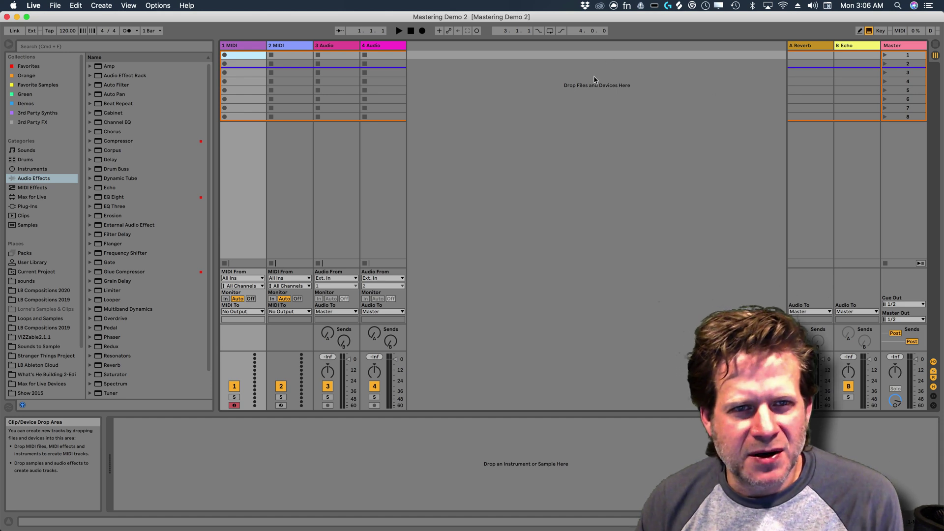
# Delete the two MIDI tracks and the second audio track, then bring Finder forward.
pyautogui.click(277, 46)
pyautogui.press('Delete')
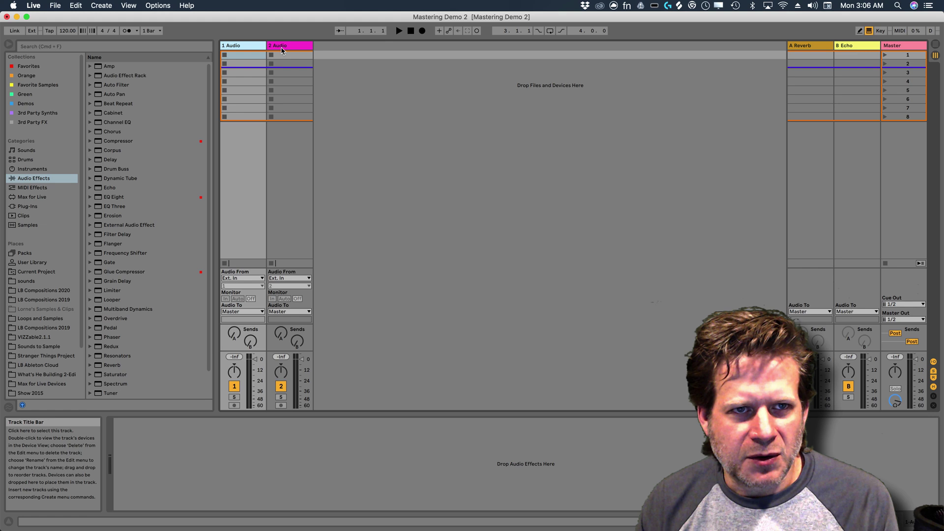
pyautogui.press('Delete')
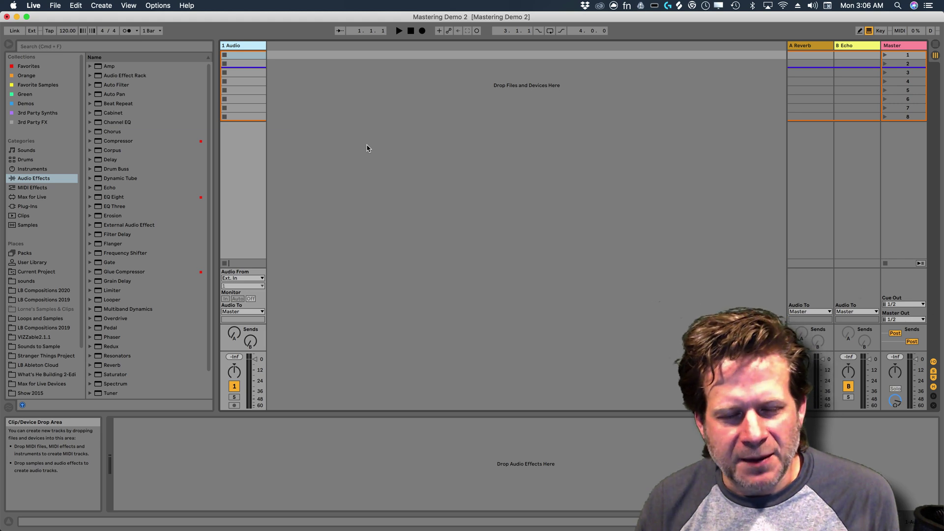
pyautogui.press('super+Tab')
pyautogui.press('super+Tab')
pyautogui.press('super+Tab')
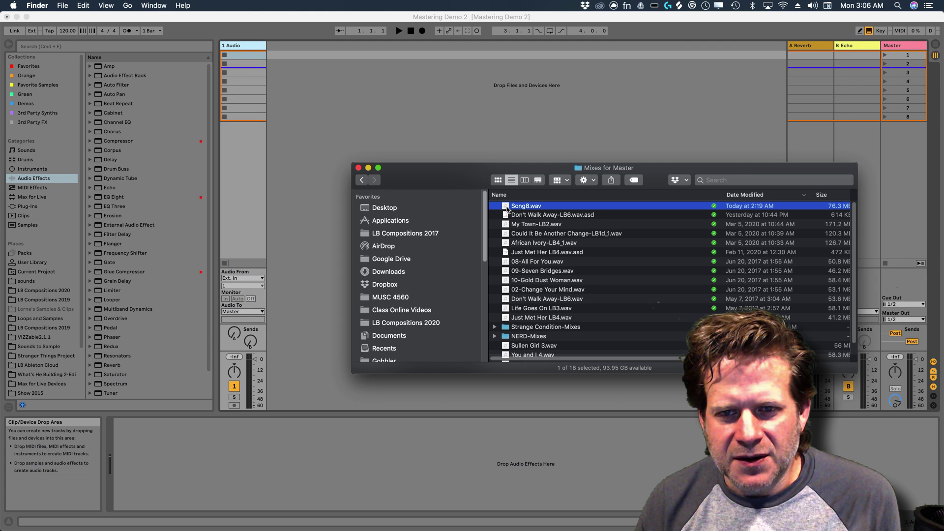
# Check Song8.wav's info (48 kHz, 24-bit, 4:25) and switch Live to Arrangement view.
pyautogui.moveTo(531, 208); pyautogui.dragTo(531, 208)
pyautogui.rightClick(531, 207)
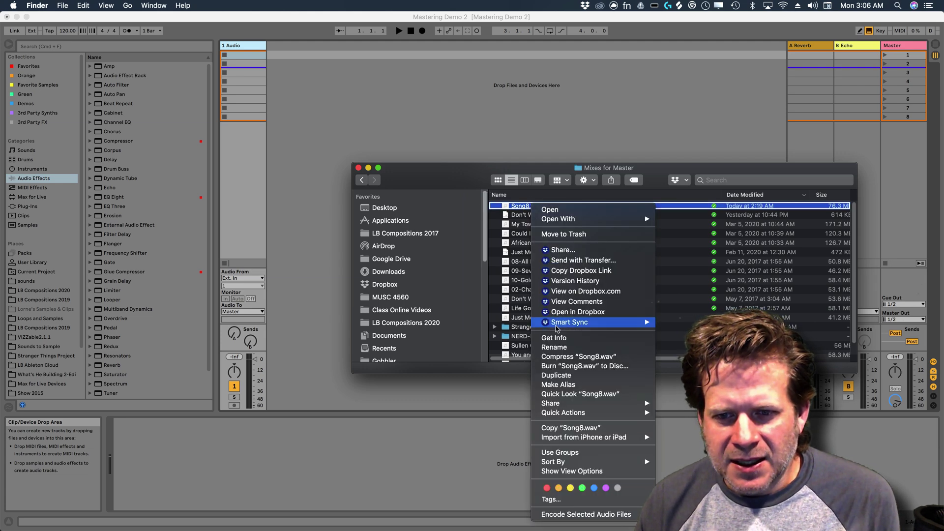
pyautogui.click(560, 338)
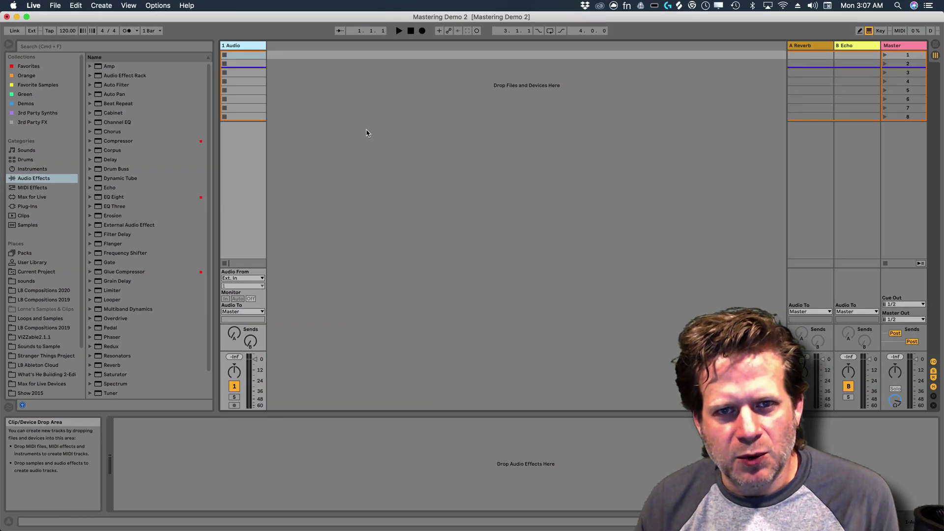
pyautogui.press('Tab')
pyautogui.press('cmd+Tab')
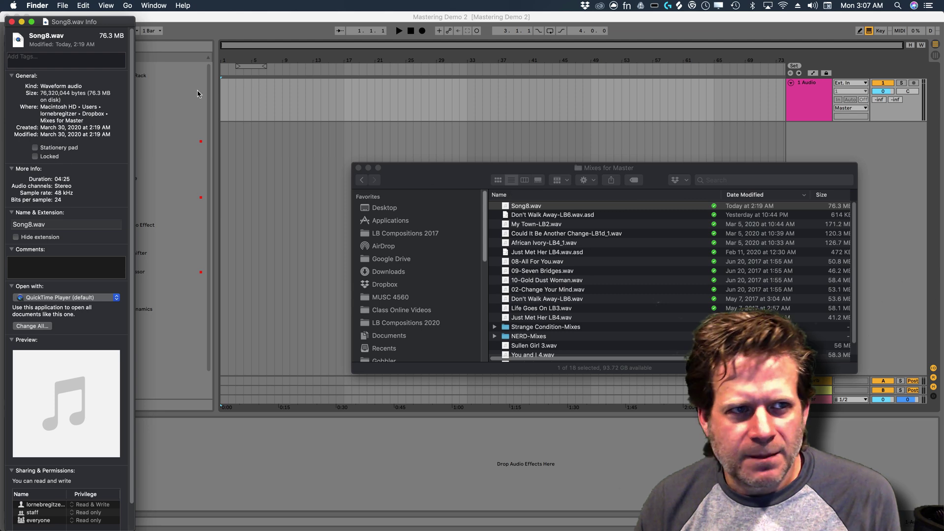
# Drop Song8.wav onto the audio track, move the clip to bar 1 and turn Warp off.
pyautogui.click(12, 22)
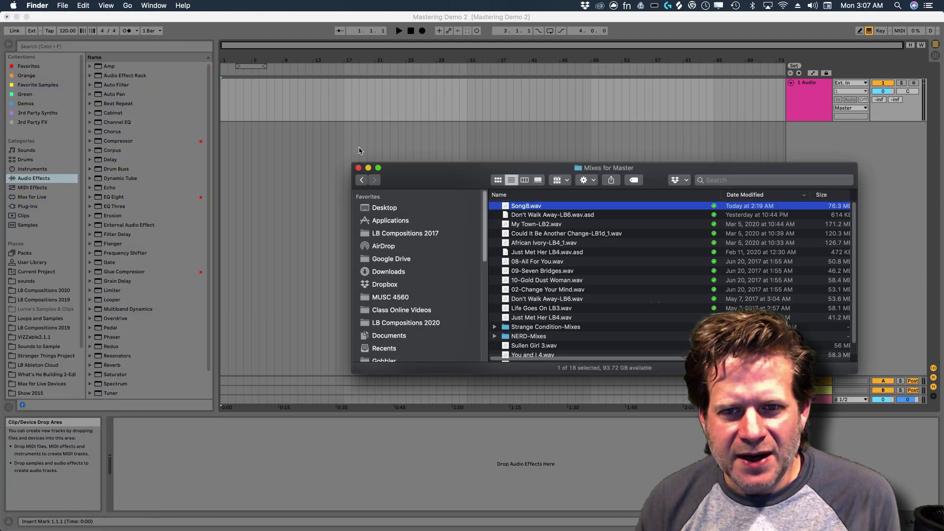
pyautogui.moveTo(508, 206); pyautogui.dragTo(268, 104)
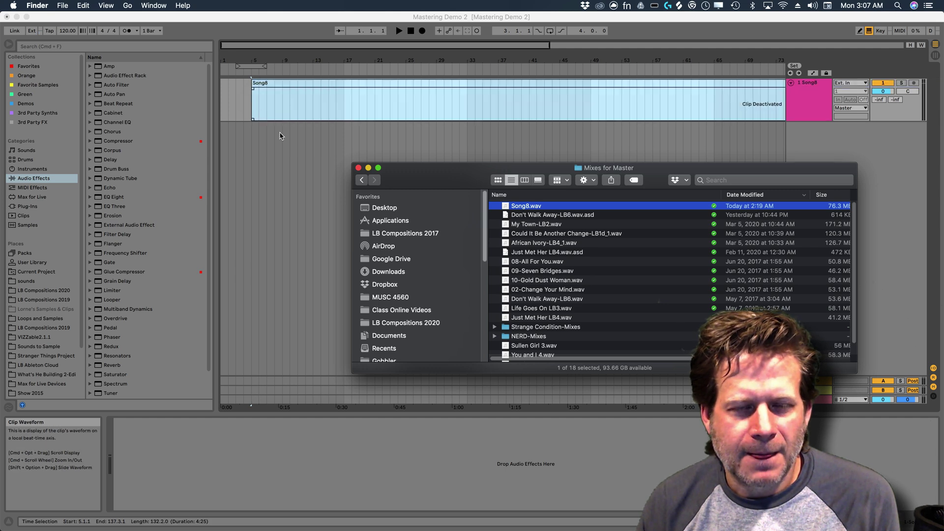
pyautogui.click(309, 31)
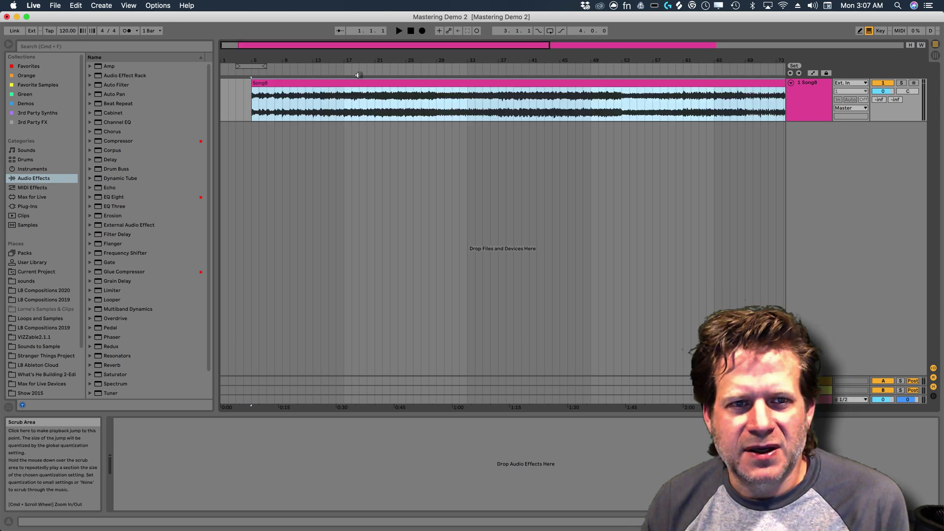
pyautogui.moveTo(358, 82); pyautogui.dragTo(323, 85)
pyautogui.doubleClick(323, 86)
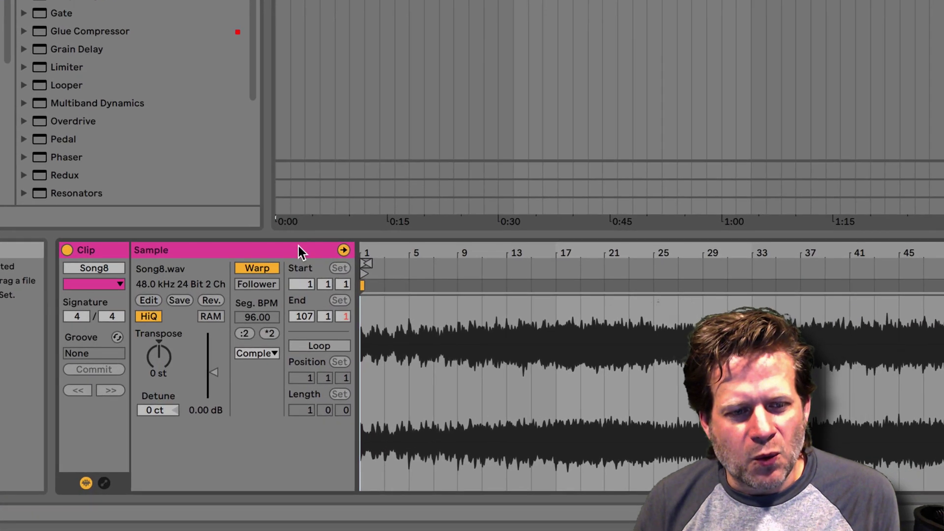
pyautogui.click(261, 268)
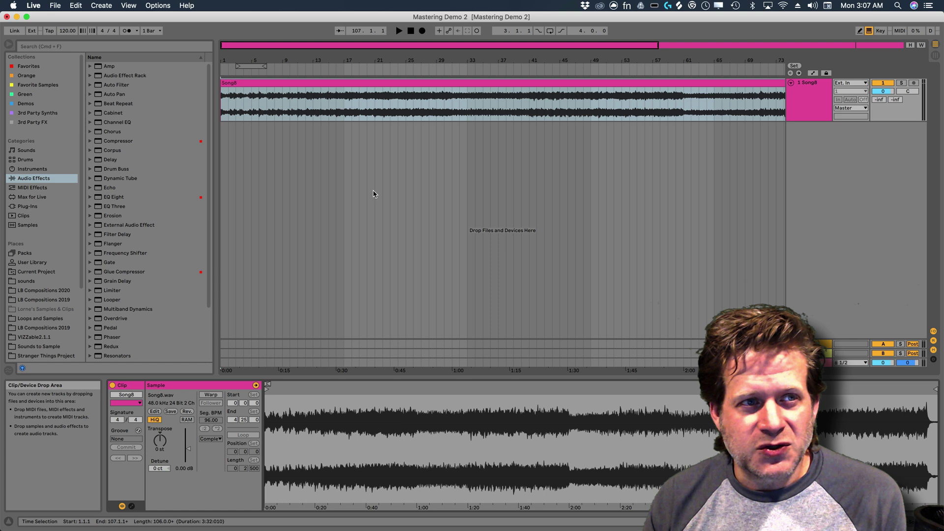
# Set Auto-Warp Long Samples to Off in the Record Warp Launch preferences.
pyautogui.click(33, 5)
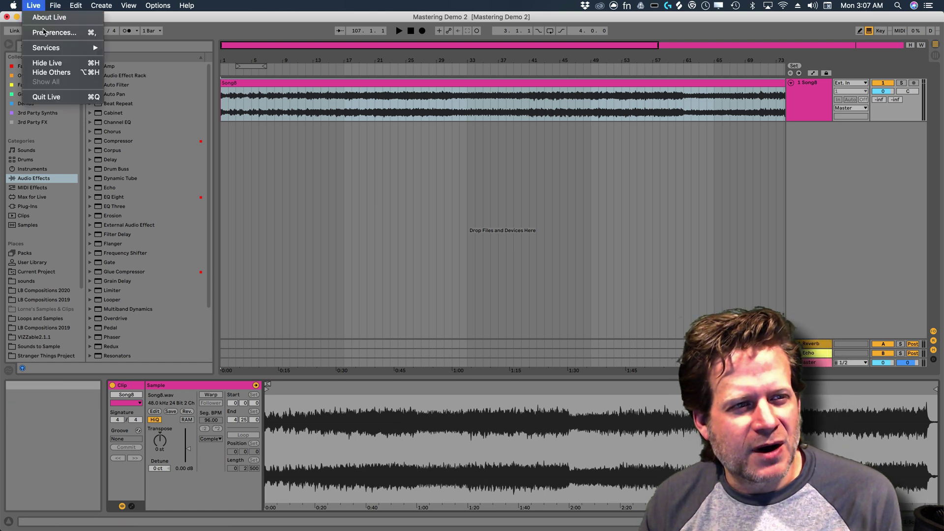
pyautogui.click(46, 33)
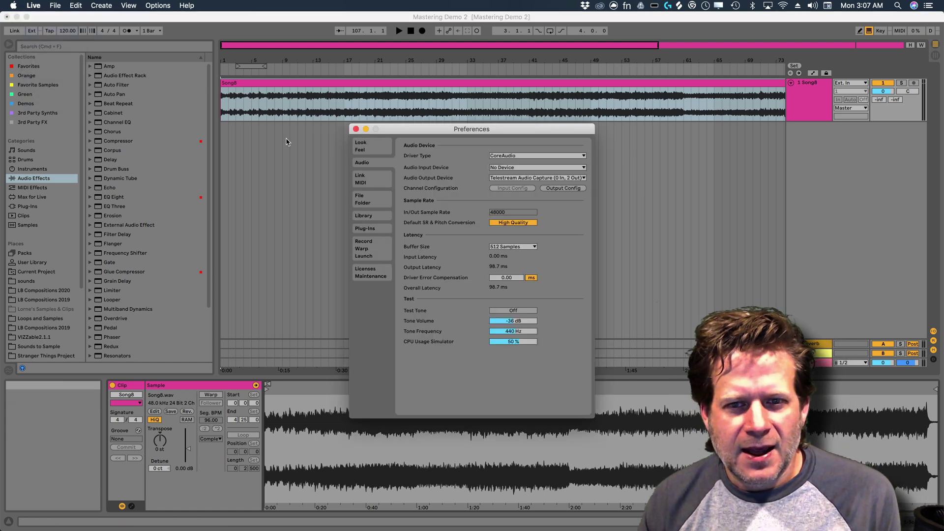
pyautogui.click(371, 200)
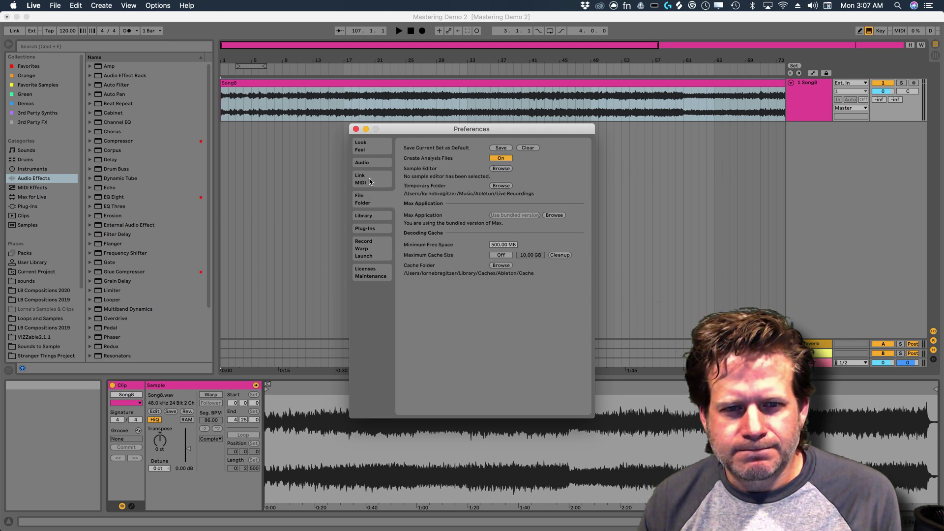
pyautogui.click(369, 182)
pyautogui.click(373, 165)
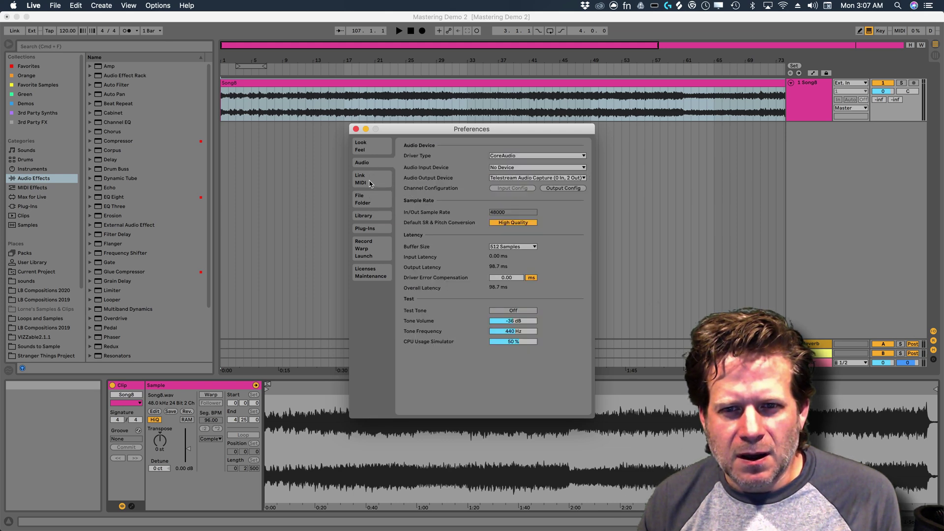
pyautogui.click(369, 183)
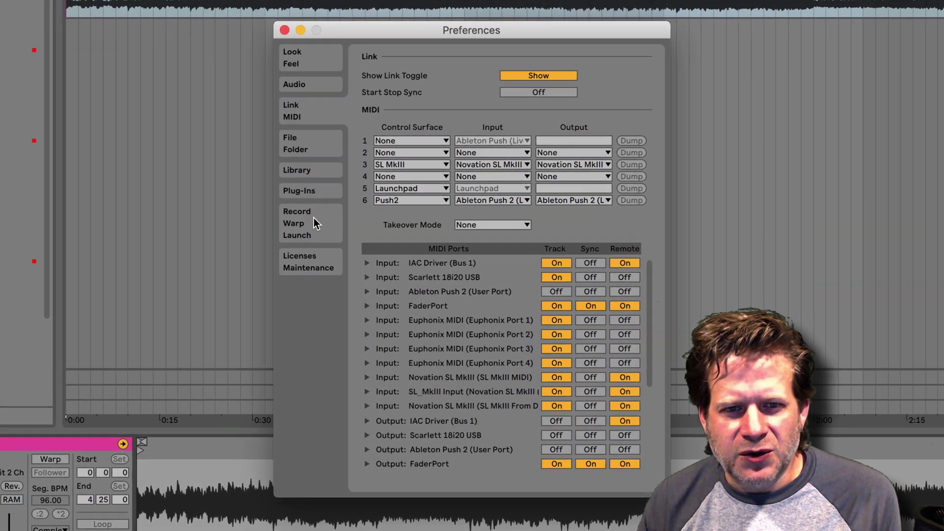
pyautogui.click(314, 219)
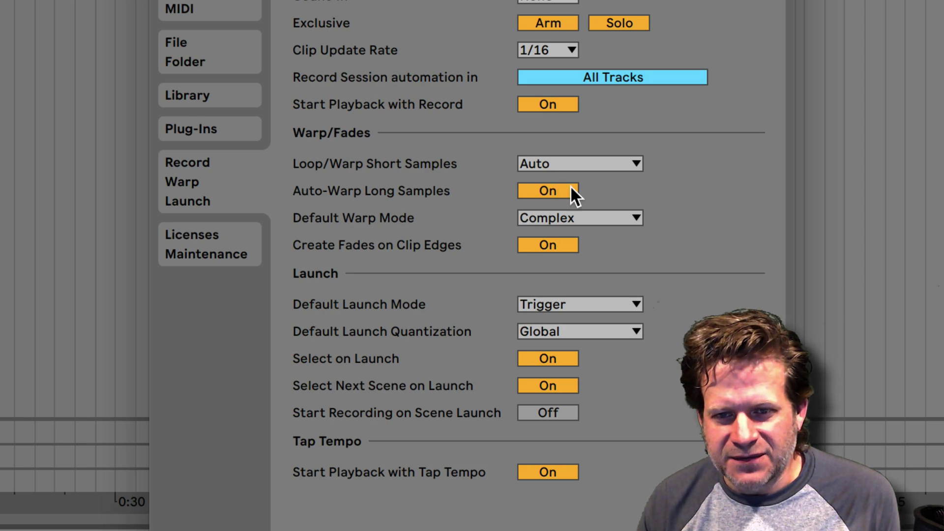
pyautogui.click(556, 190)
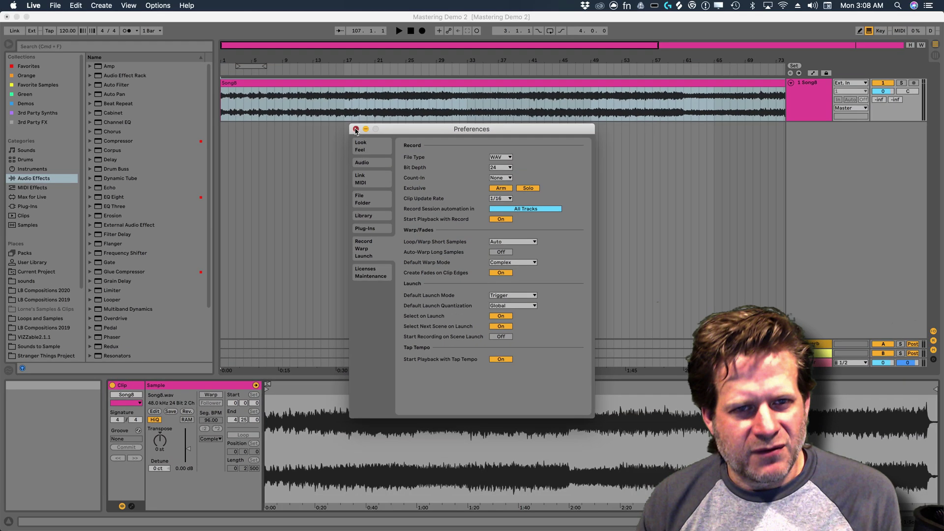
pyautogui.click(291, 40)
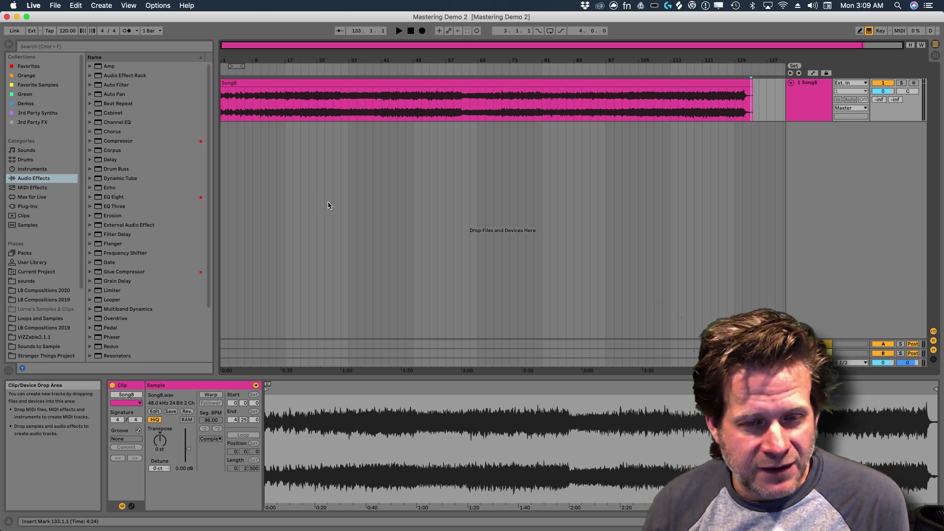
pyautogui.press('super+Tab')
pyautogui.press('super+Tab')
pyautogui.press('super+Tab')
pyautogui.press('super+Tab')
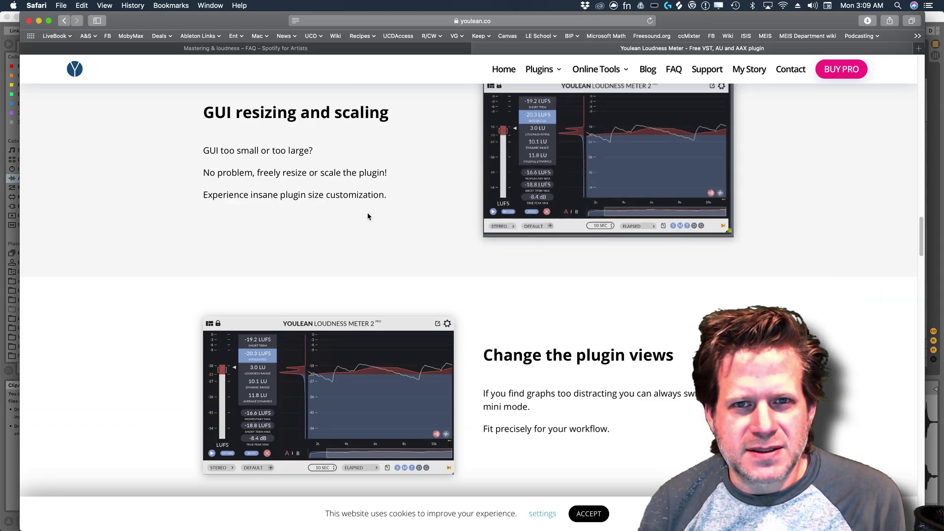
pyautogui.scroll(20, 368, 217)
pyautogui.scroll(15, 367, 217)
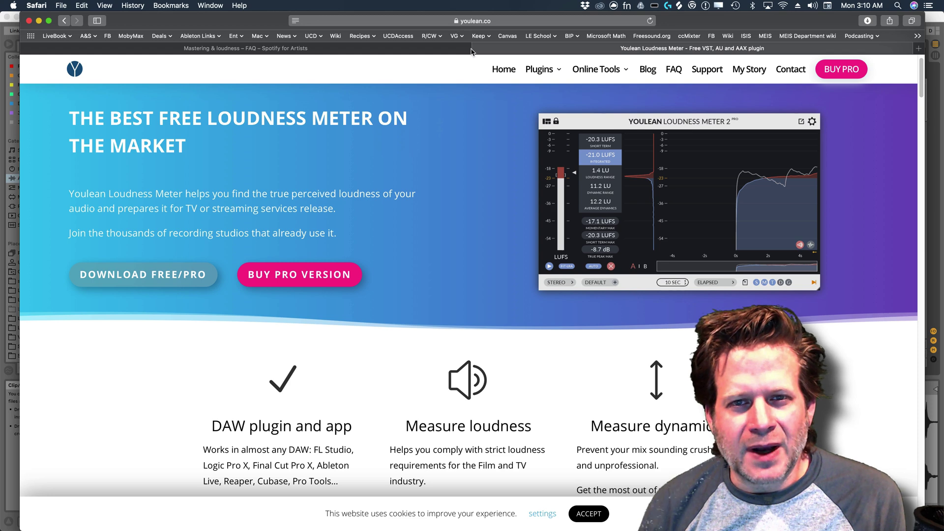
pyautogui.click(548, 70)
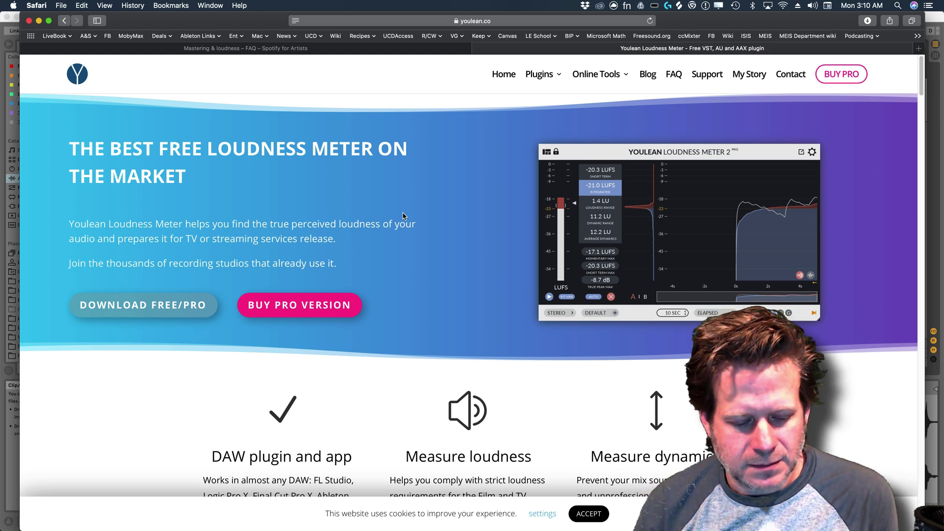
pyautogui.press('super+Tab')
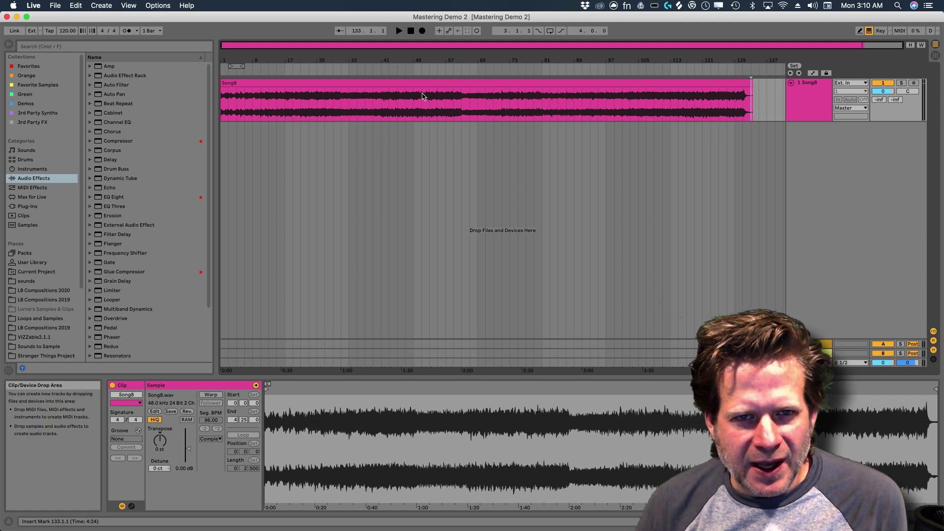
# Play Song8 from around bar 42, stop it, and show the track's device chain.
pyautogui.click(386, 67)
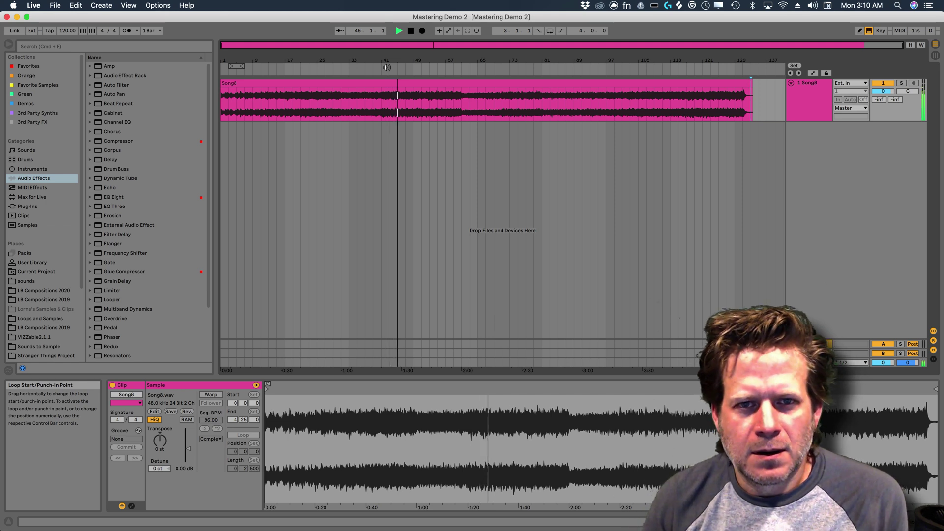
pyautogui.press('space')
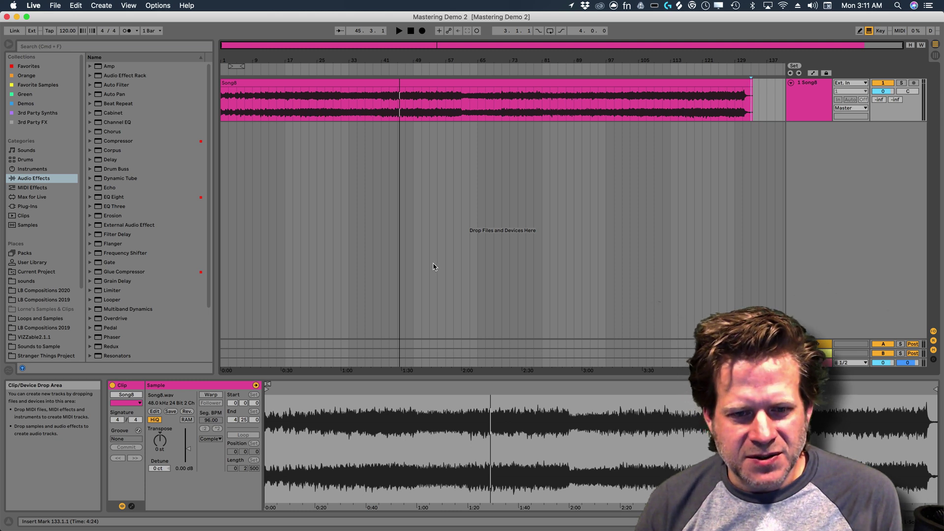
pyautogui.hotkey('shift', 'Tab')
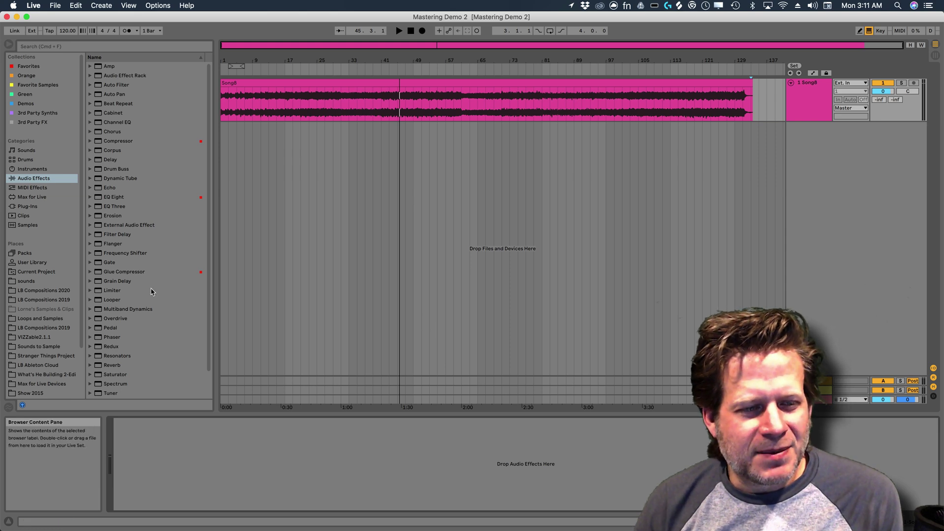
# Add a Utility device to the Song8 track's effects chain.
pyautogui.scroll(-2, 155, 292)
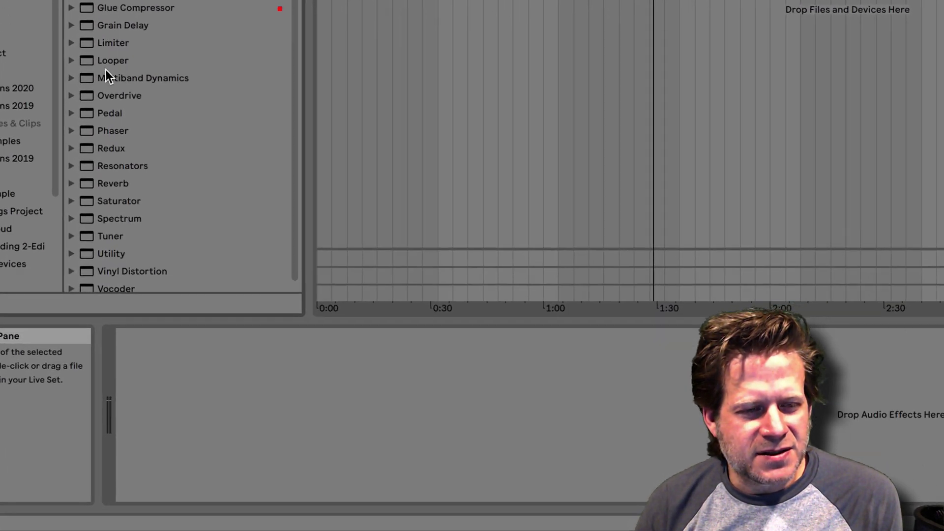
pyautogui.click(95, 308)
pyautogui.moveTo(85, 184); pyautogui.dragTo(289, 354)
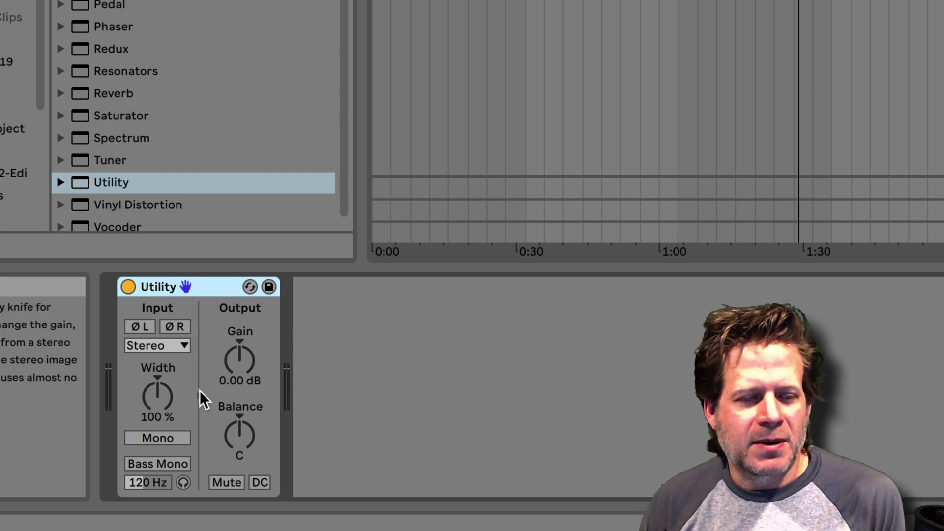
# Enable Utility's Bass Mono with its low-band audition and start playback.
pyautogui.click(164, 463)
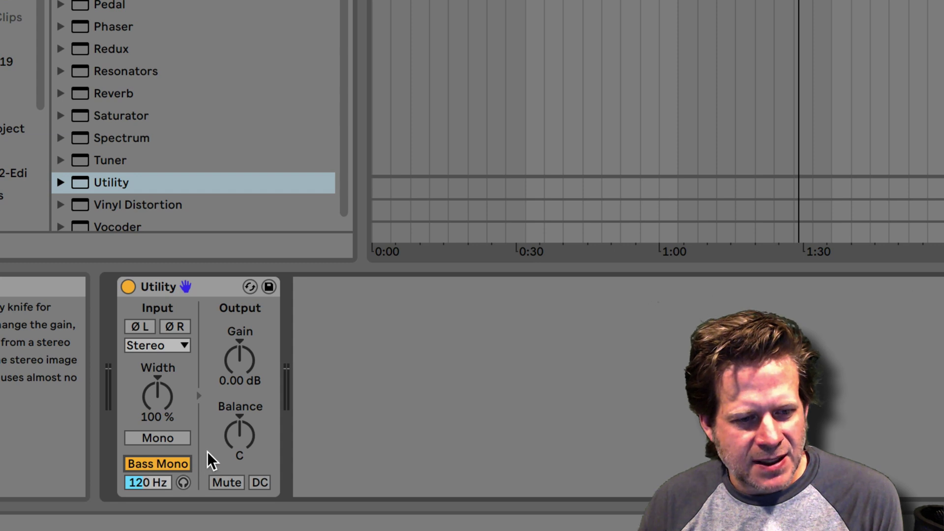
pyautogui.click(184, 483)
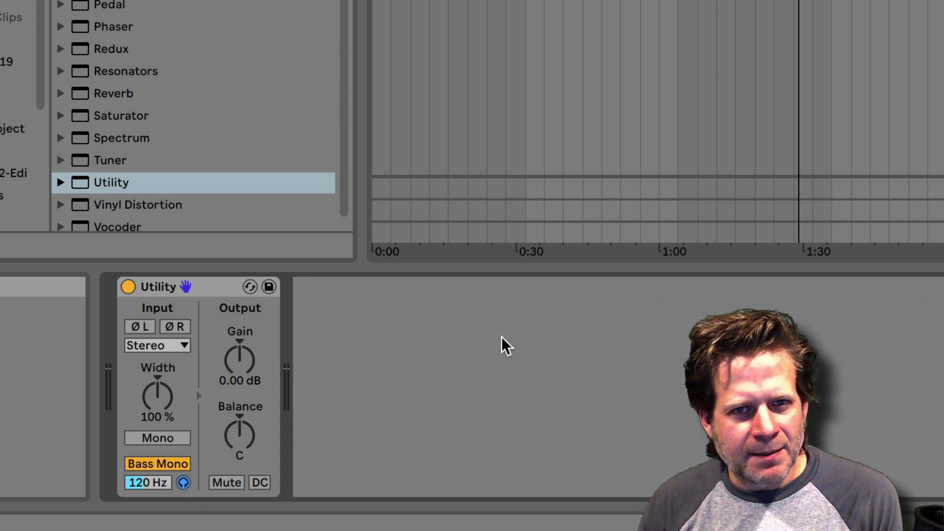
pyautogui.press('space')
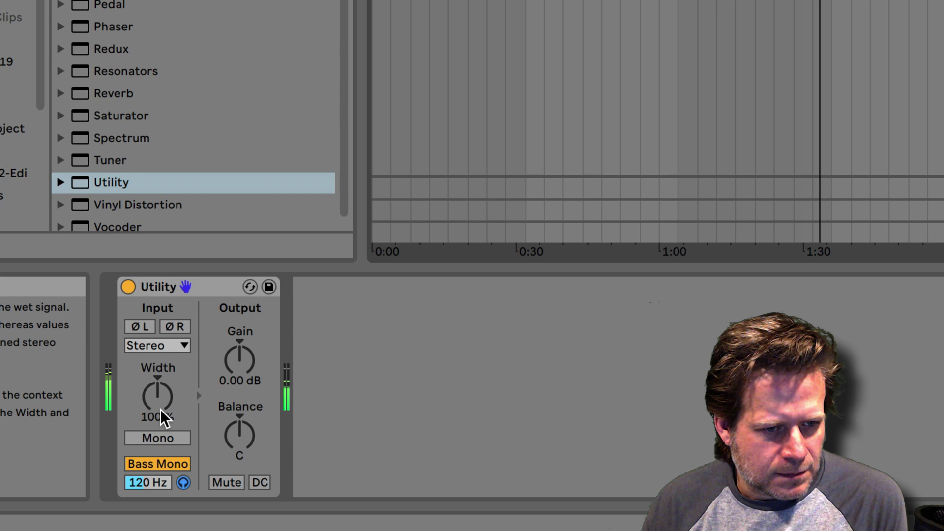
# Set the Bass Mono crossover to 132 Hz, end the audition, and set Width to 110%.
pyautogui.moveTo(156, 484)
pyautogui.mouseDown()
pyautogui.moveTo(156, 454)
pyautogui.moveTo(158, 489)
pyautogui.mouseUp()
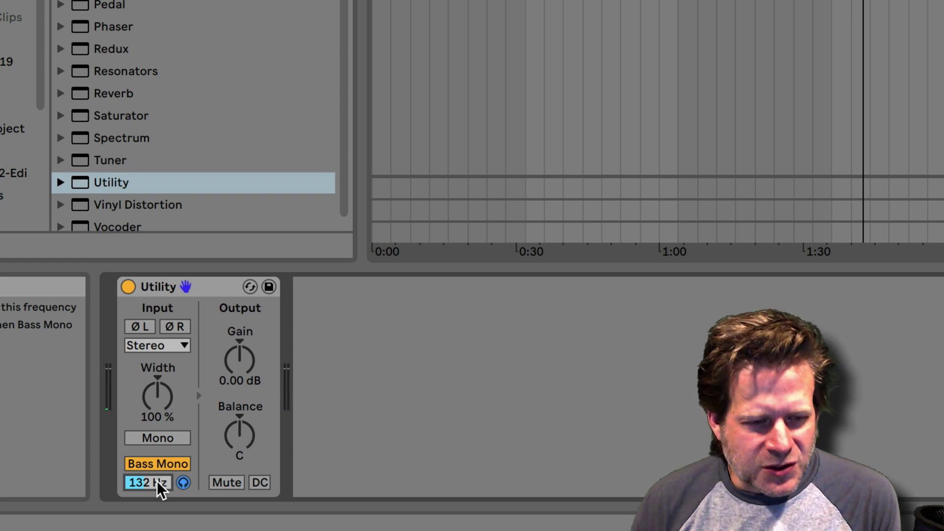
pyautogui.click(184, 483)
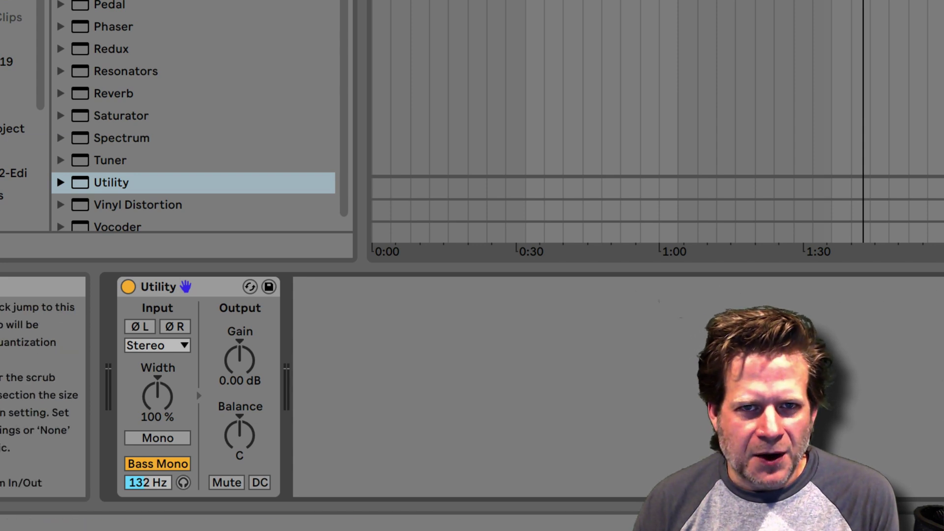
pyautogui.click(777, 3)
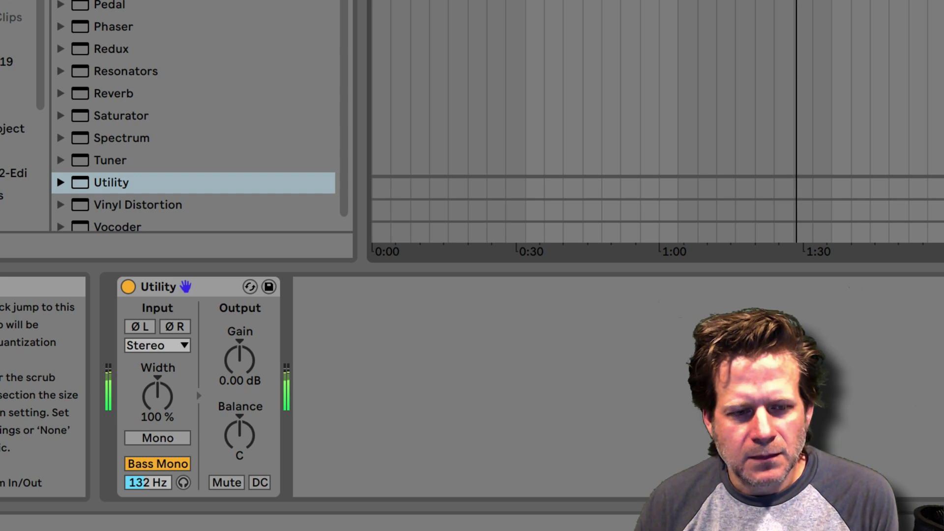
pyautogui.press('space')
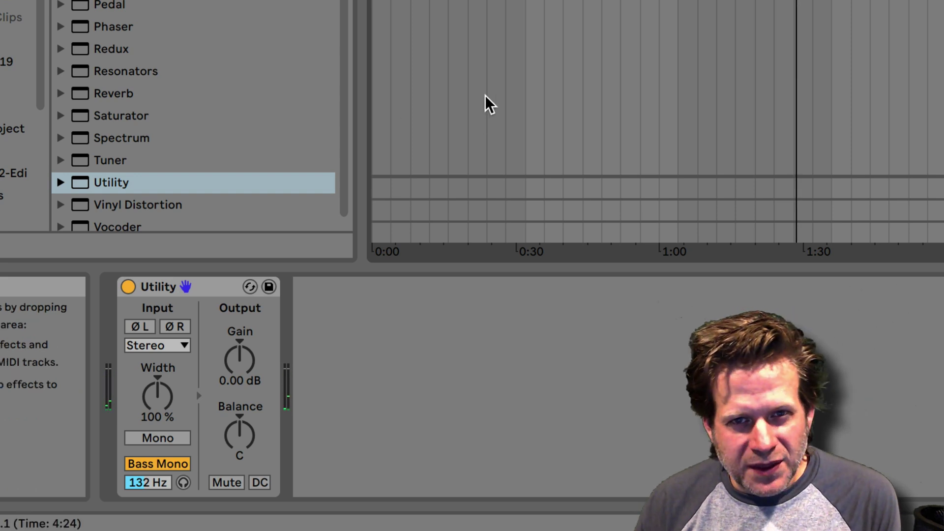
pyautogui.click(160, 398)
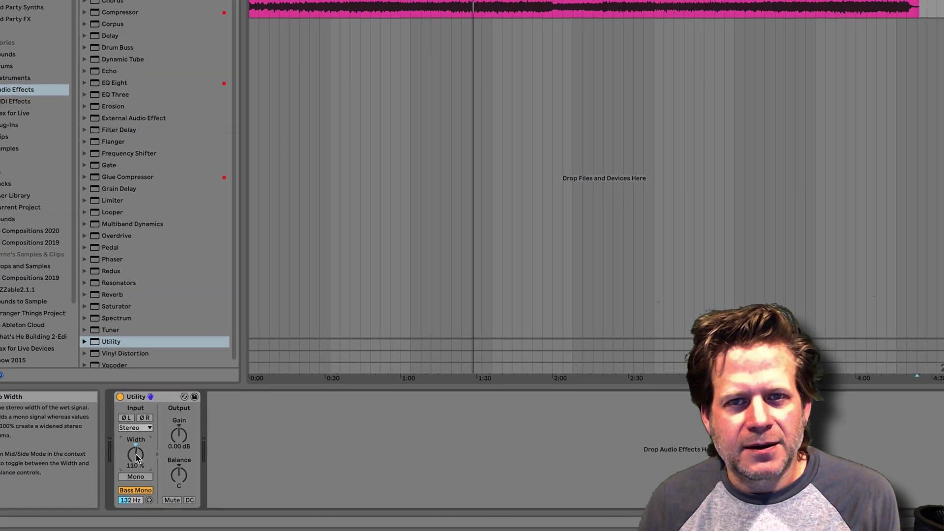
pyautogui.scroll(1, 192, 374)
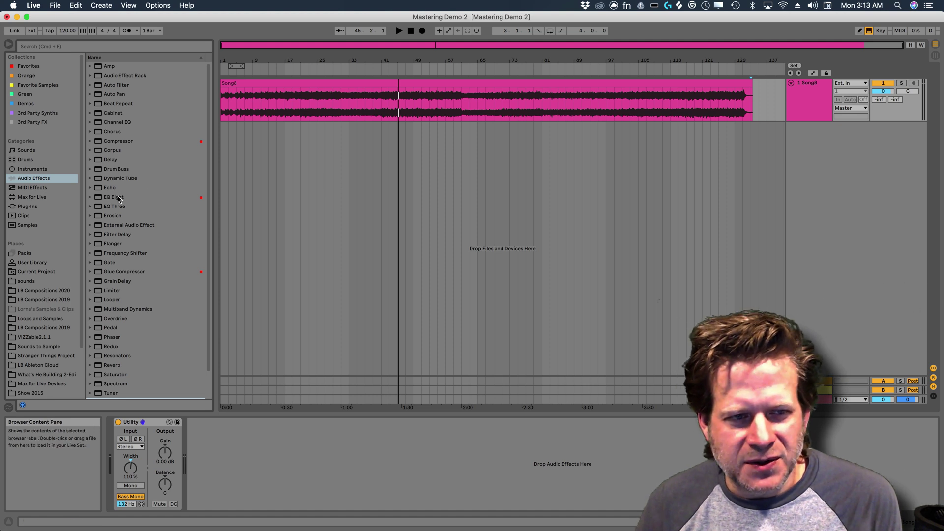
# Add EQ Eight after Utility, expand its curve display, and start playback.
pyautogui.moveTo(118, 199); pyautogui.dragTo(320, 443)
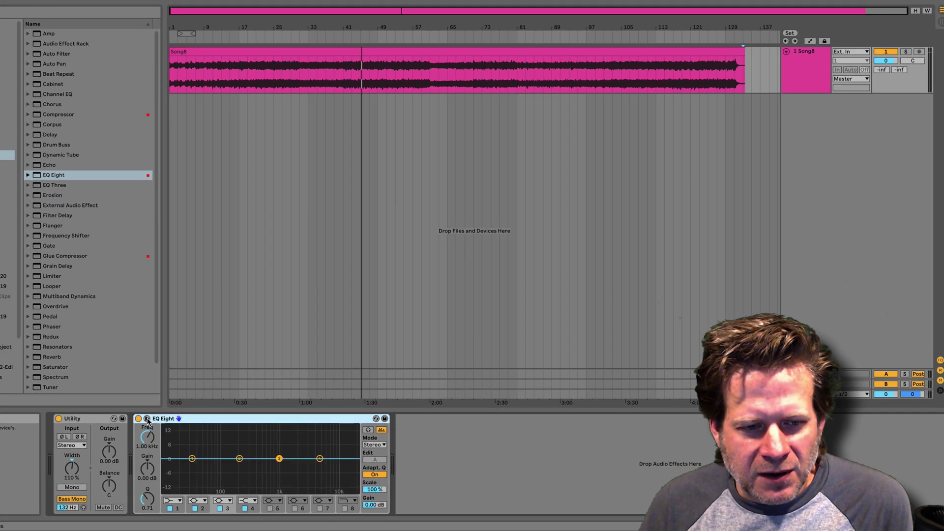
pyautogui.click(113, 416)
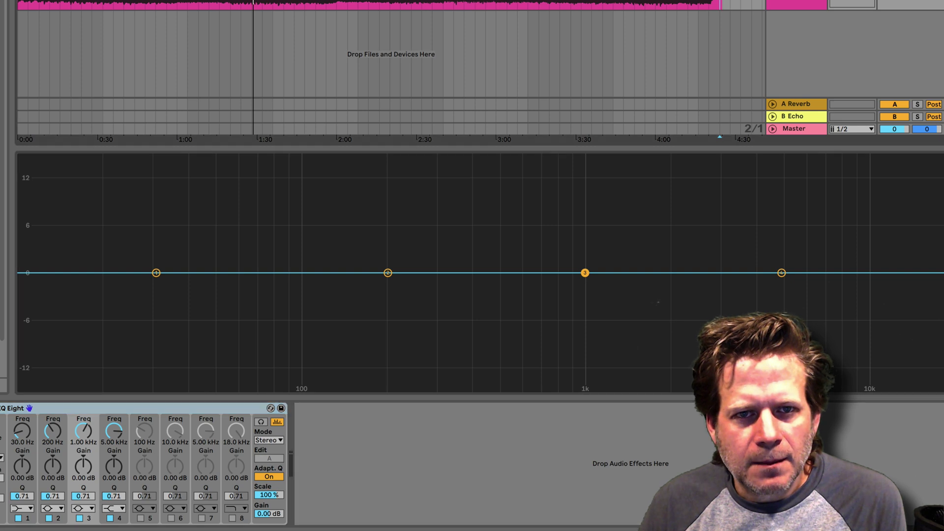
pyautogui.press('space')
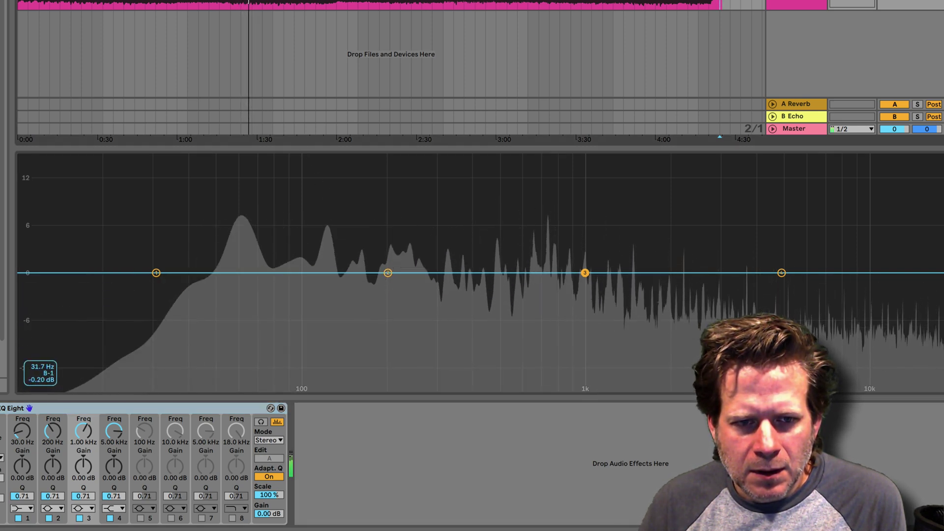
# Make EQ band 1 a bell filter boosting the low end around 53 Hz.
pyautogui.moveTo(156, 273); pyautogui.dragTo(186, 252)
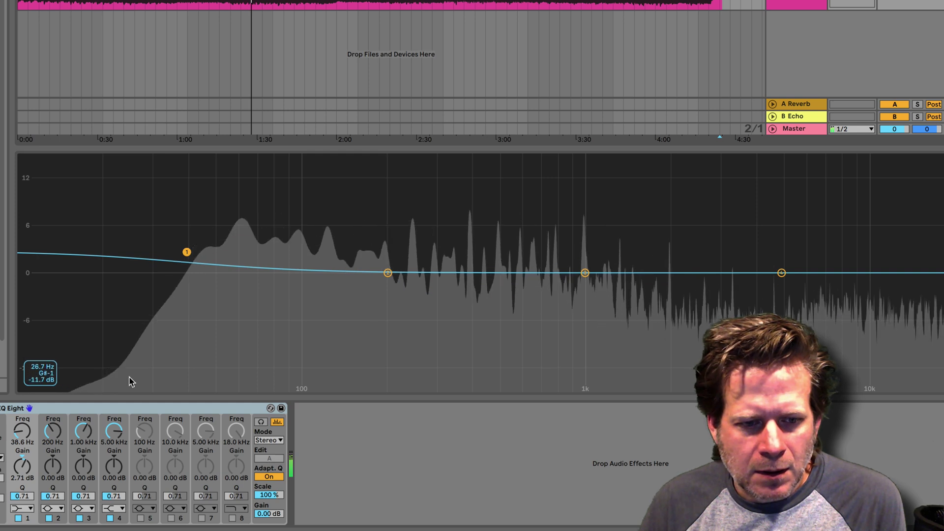
pyautogui.click(22, 508)
pyautogui.click(17, 460)
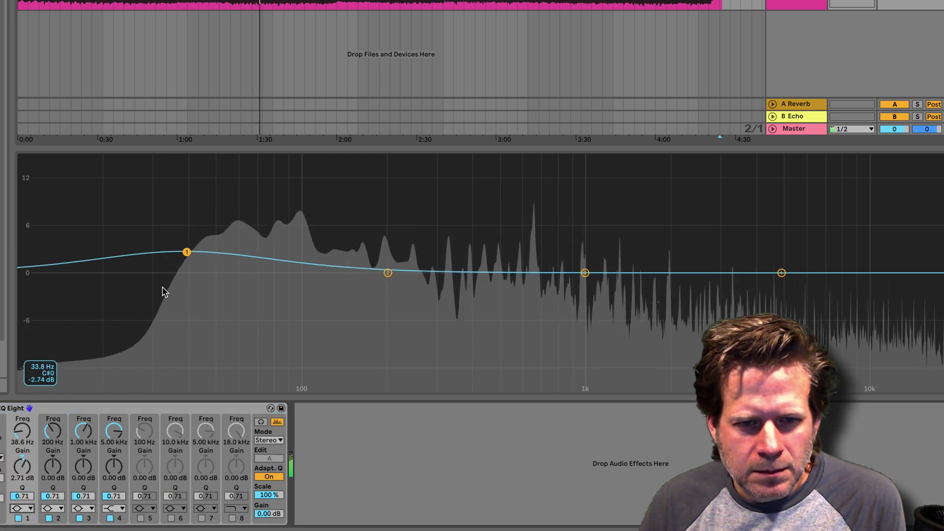
pyautogui.moveTo(186, 252); pyautogui.dragTo(236, 226)
pyautogui.scroll(1, 236, 225)
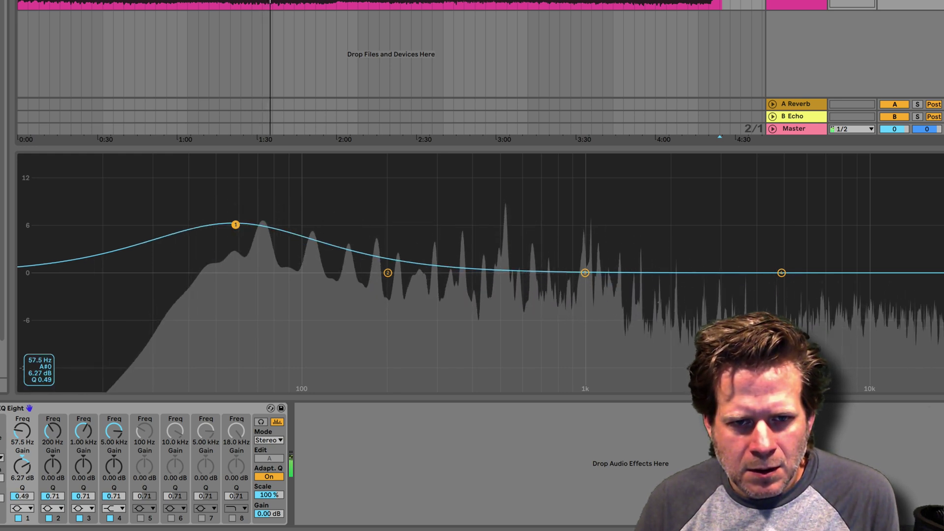
pyautogui.press('space')
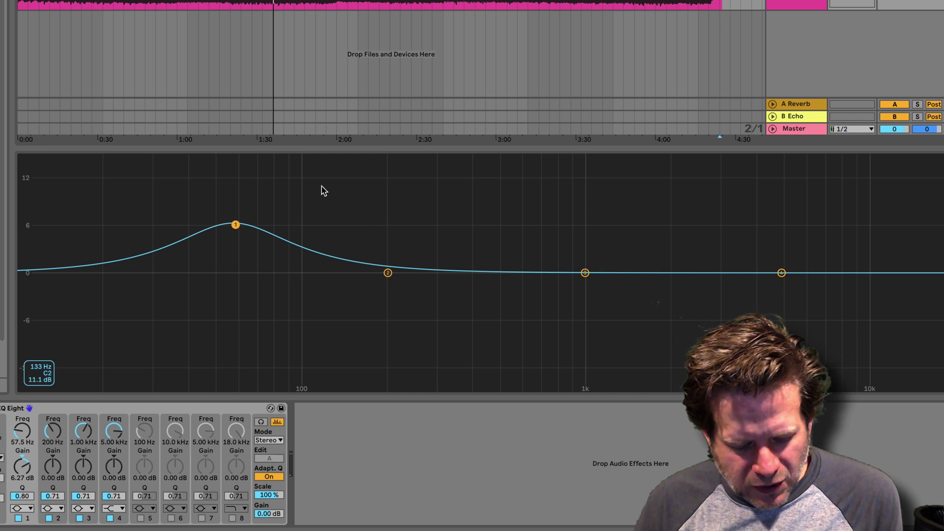
pyautogui.scroll(3, 236, 225)
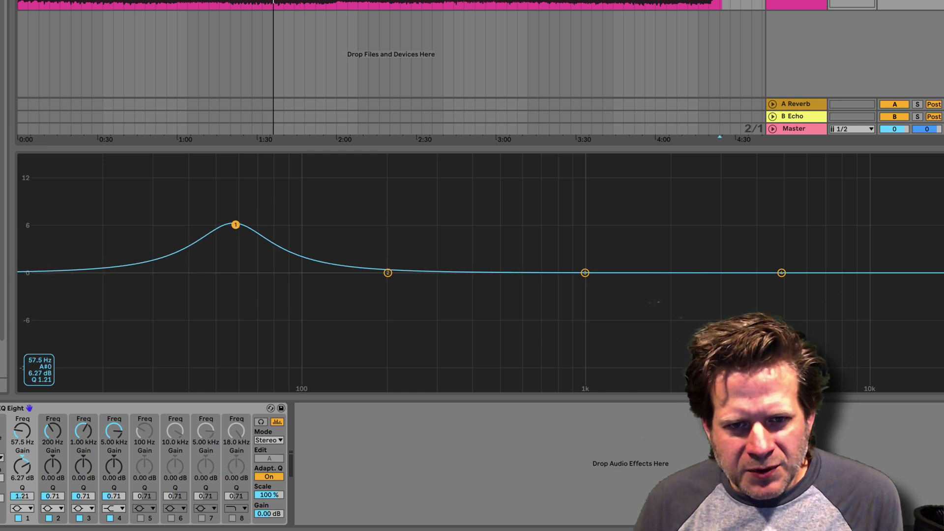
pyautogui.scroll(-5, 236, 225)
pyautogui.scroll(4, 236, 226)
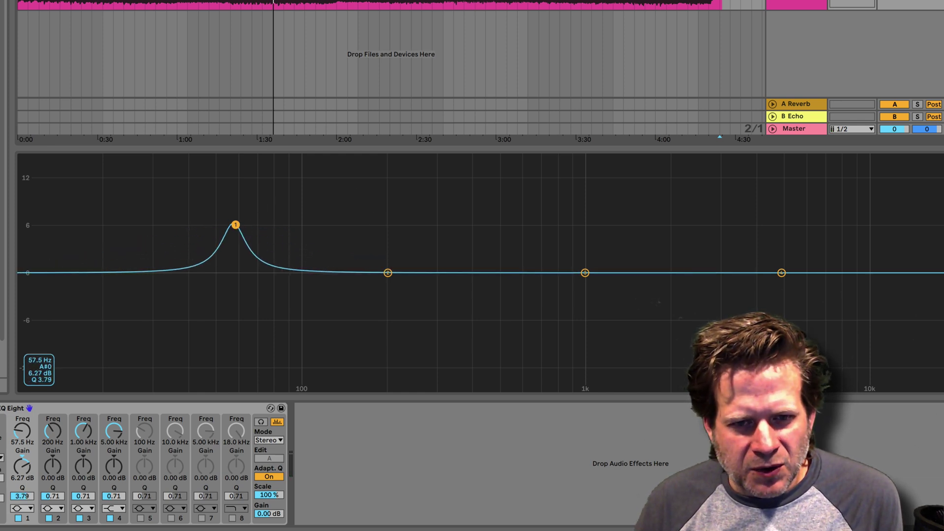
pyautogui.scroll(-4, 236, 226)
pyautogui.scroll(2, 236, 226)
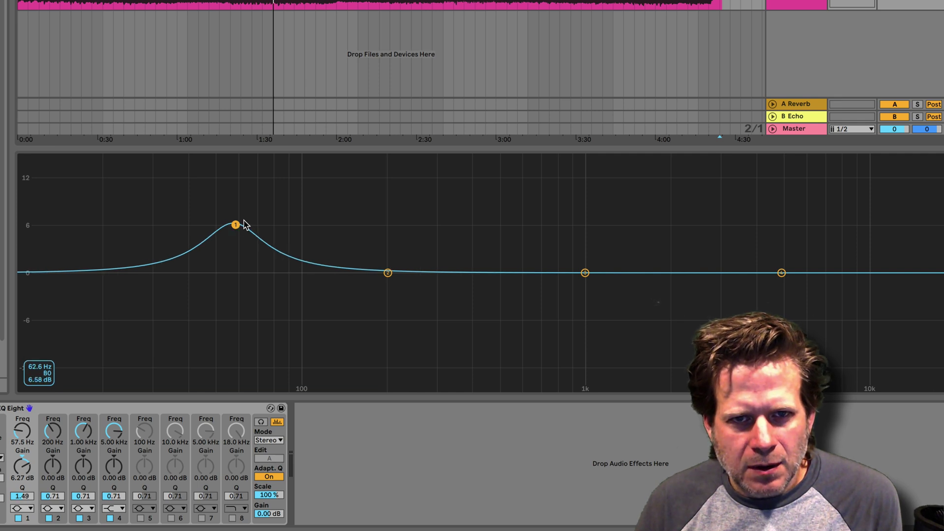
# Refine band 1 to +5.42 dB at 68.9 Hz, cut 216 Hz by 2.71 dB, lift bands 3–4.
pyautogui.click(238, 140)
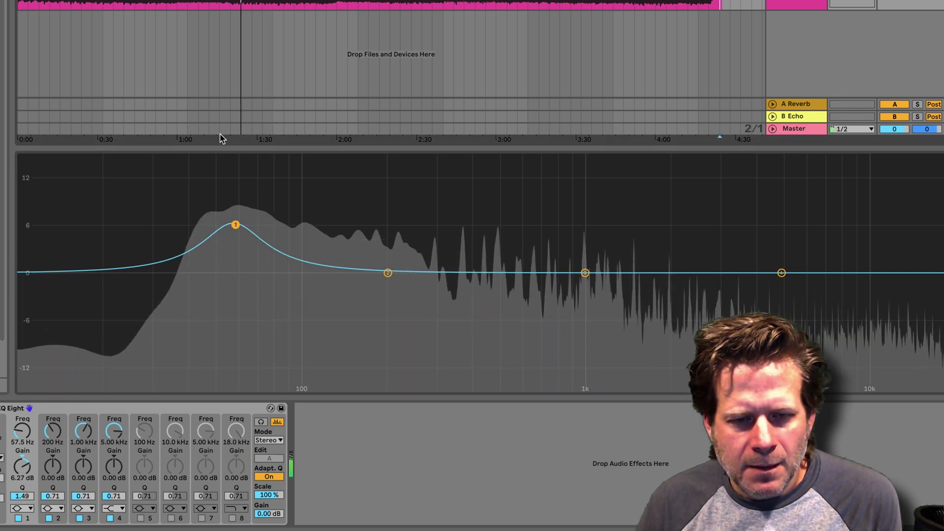
pyautogui.moveTo(236, 225); pyautogui.dragTo(261, 225)
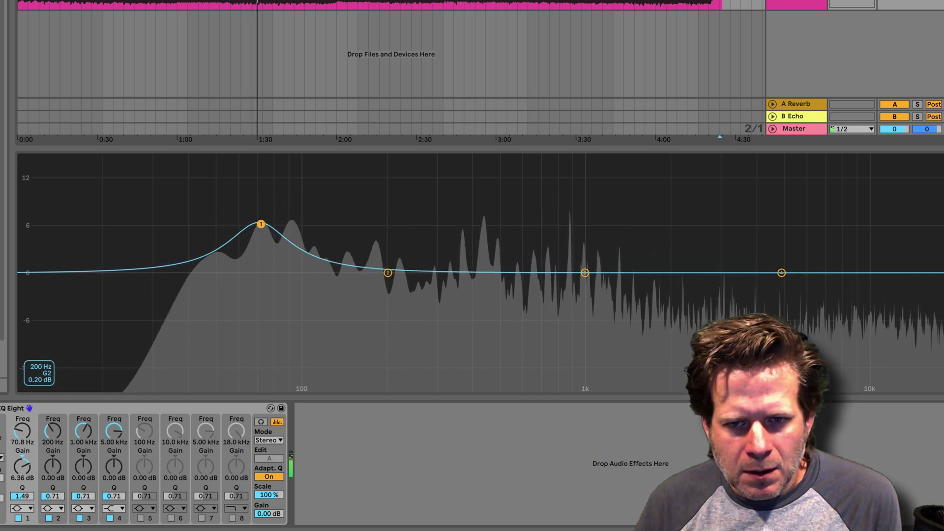
pyautogui.moveTo(387, 273)
pyautogui.mouseDown()
pyautogui.moveTo(419, 244)
pyautogui.moveTo(390, 193)
pyautogui.moveTo(396, 276)
pyautogui.mouseUp()
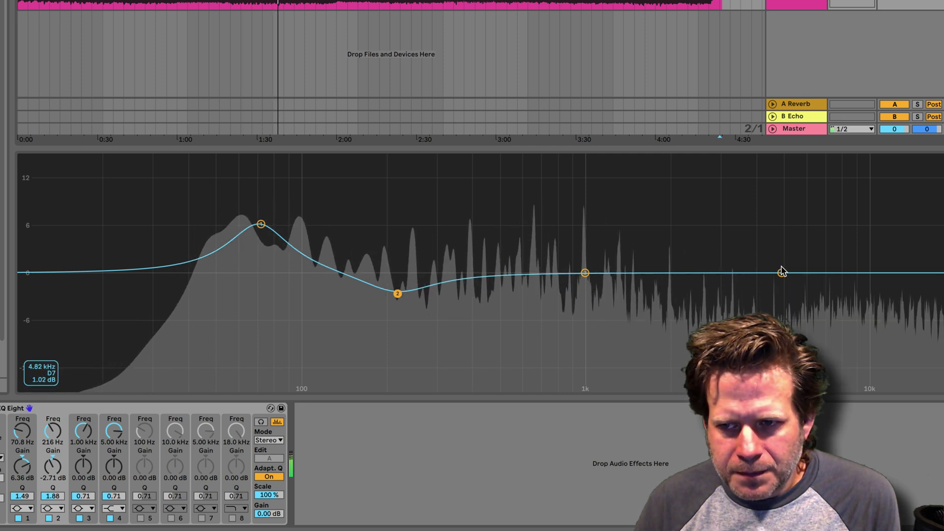
pyautogui.moveTo(781, 272); pyautogui.dragTo(789, 259)
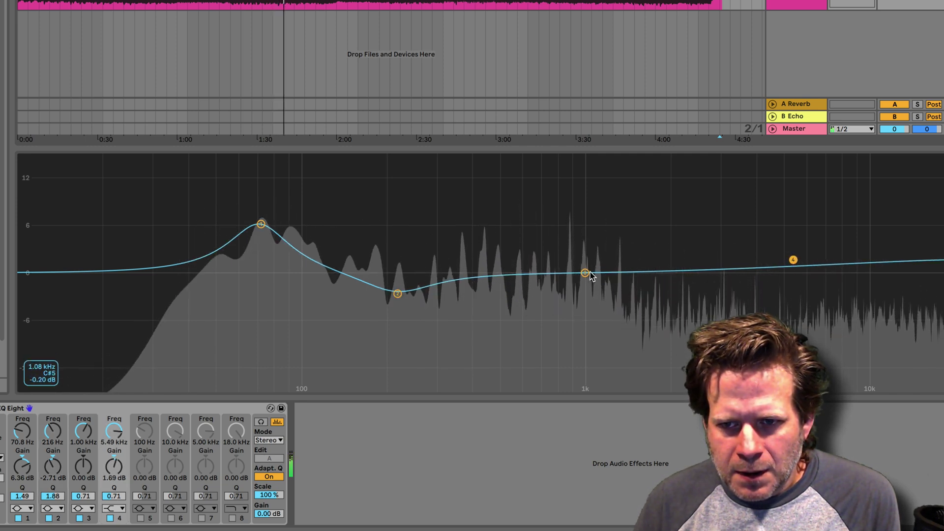
pyautogui.moveTo(590, 276); pyautogui.dragTo(689, 262)
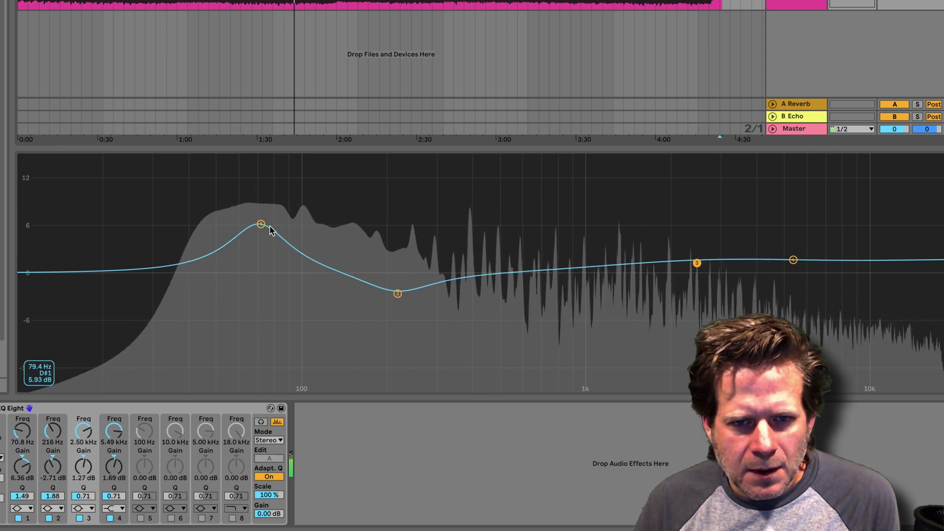
pyautogui.moveTo(264, 225); pyautogui.dragTo(260, 226)
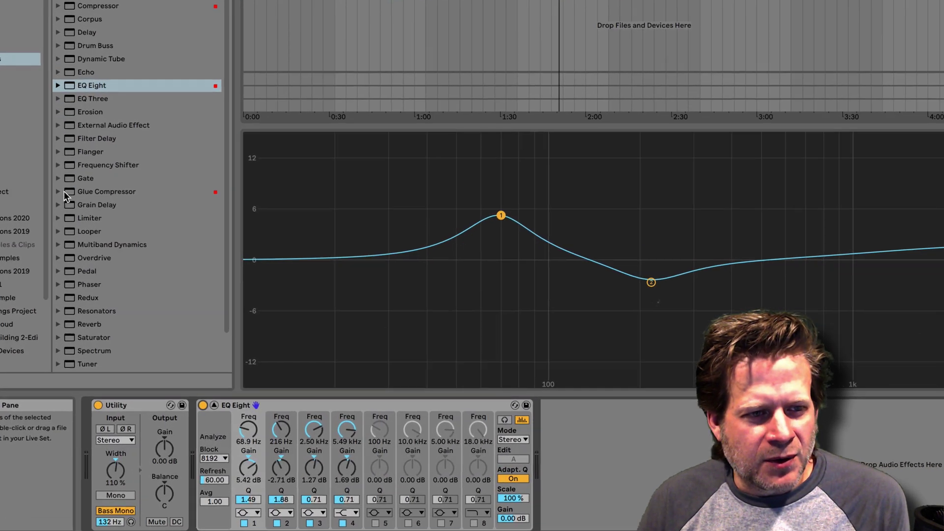
# Expand Glue Compressor's presets and drag 'Mastering - Make It Loud' into the chain after EQ Eight.
pyautogui.click(53, 154)
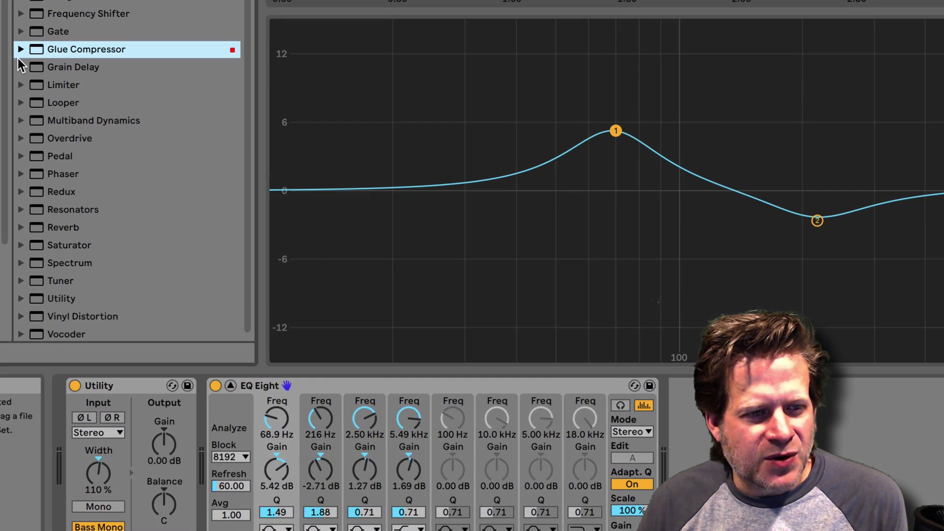
pyautogui.click(20, 50)
pyautogui.scroll(-3, 86, 153)
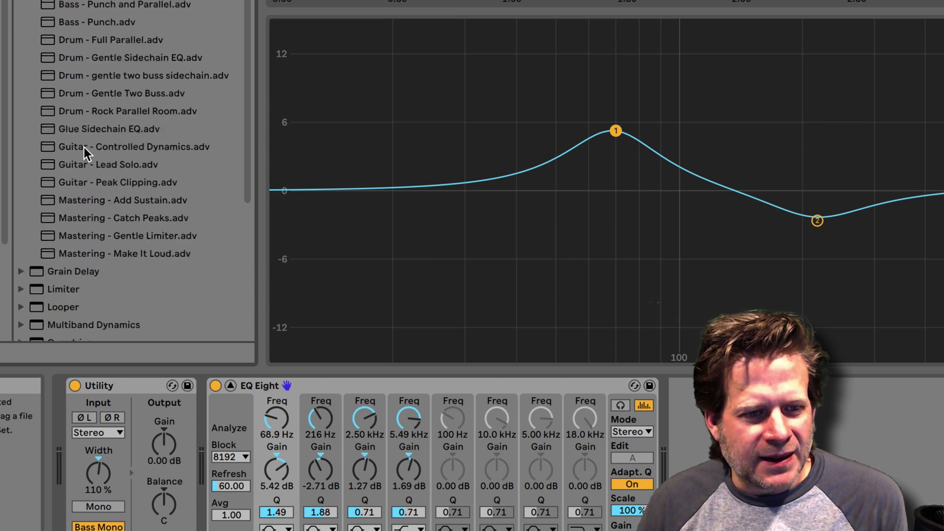
pyautogui.moveTo(91, 255); pyautogui.dragTo(851, 405)
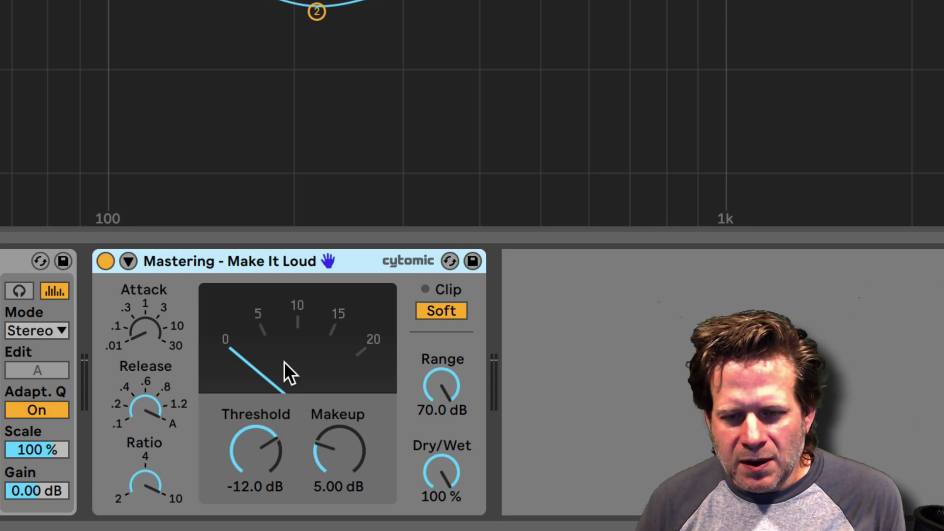
# Play the song, lower the Glue Compressor threshold to -16.5 dB, and compare bypassed versus on.
pyautogui.press('space')
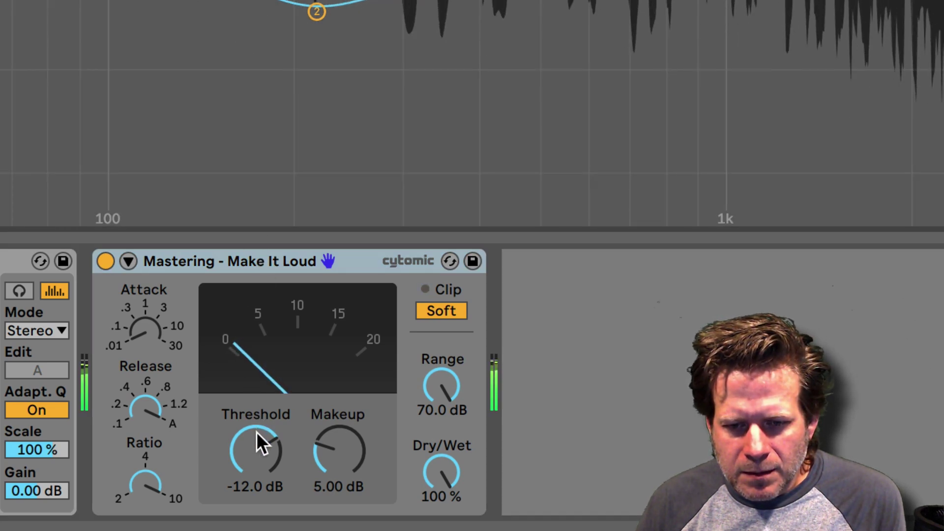
pyautogui.moveTo(255, 432)
pyautogui.mouseDown()
pyautogui.moveTo(256, 457)
pyautogui.moveTo(255, 448)
pyautogui.mouseUp()
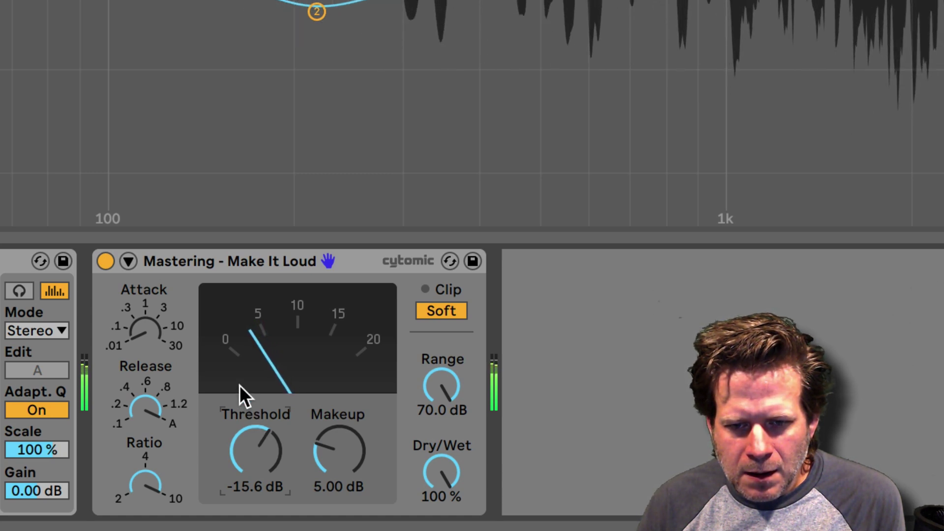
pyautogui.click(106, 262)
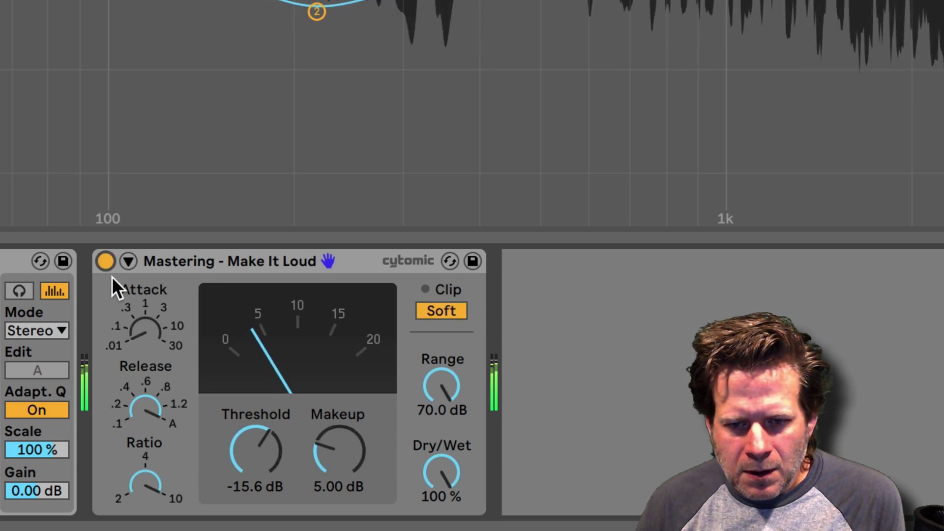
pyautogui.moveTo(241, 451); pyautogui.dragTo(242, 462)
pyautogui.click(101, 259)
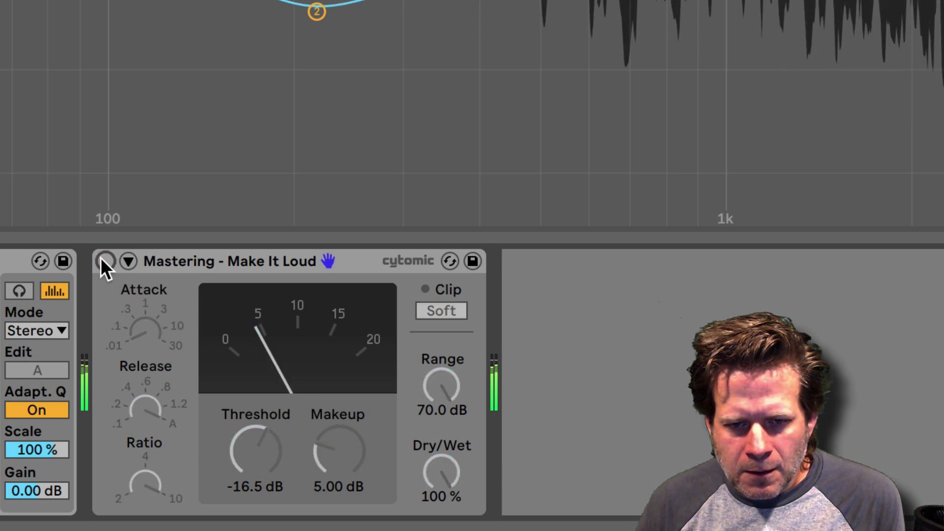
pyautogui.click(101, 260)
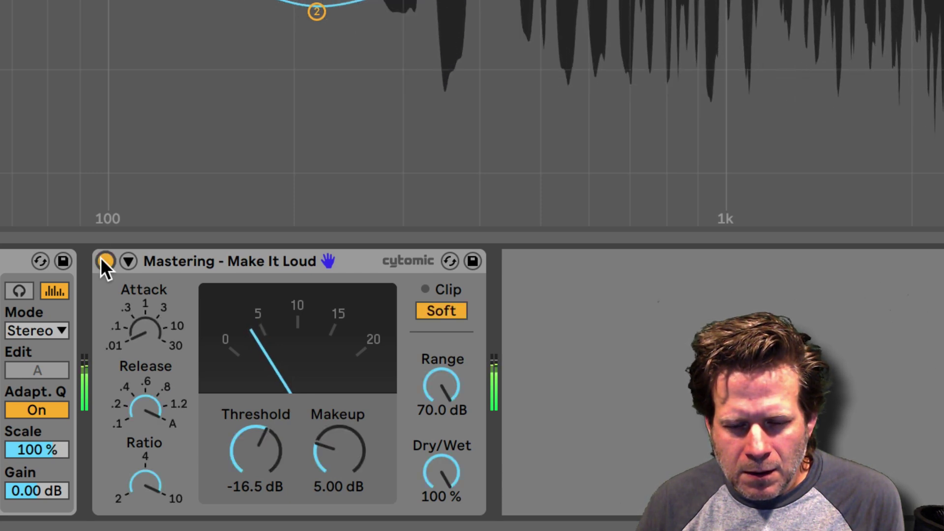
# Stop playback, keeping the Glue Compressor at -16.5 dB threshold and 5.00 dB makeup.
pyautogui.press('space')
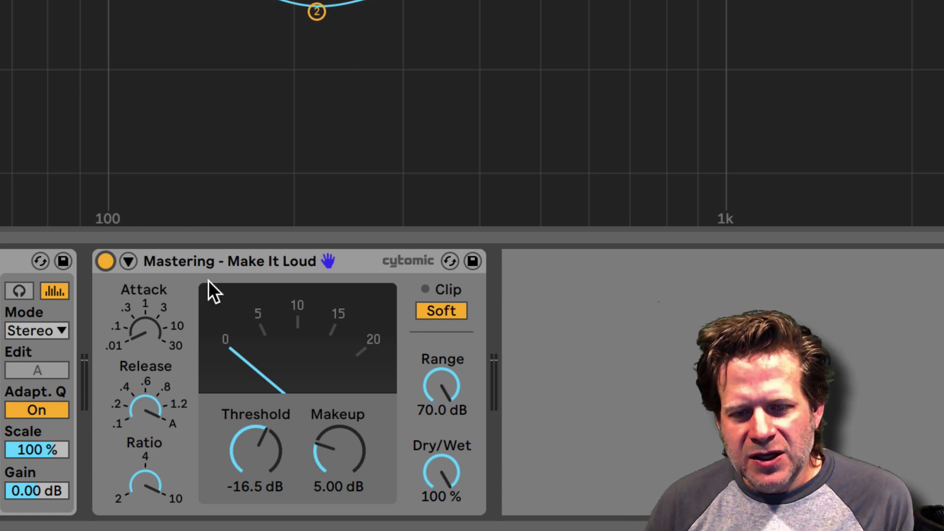
# Enable the Glue Compressor's sidechain EQ, audition it, and sweep its frequency to 195 Hz.
pyautogui.click(128, 261)
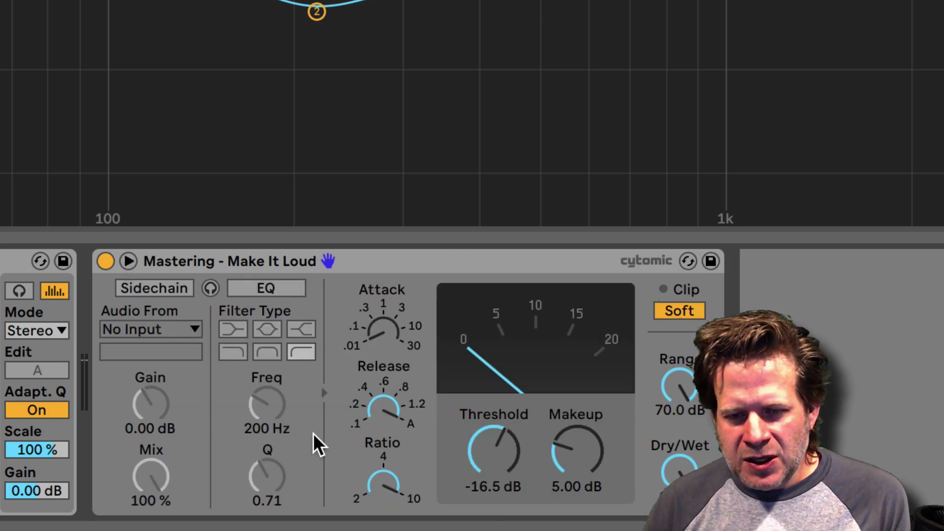
pyautogui.click(271, 287)
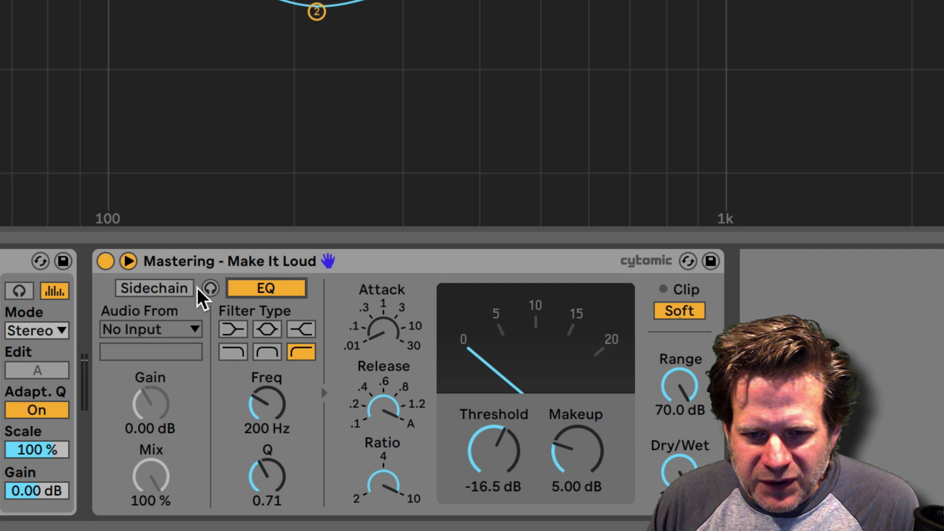
pyautogui.click(210, 290)
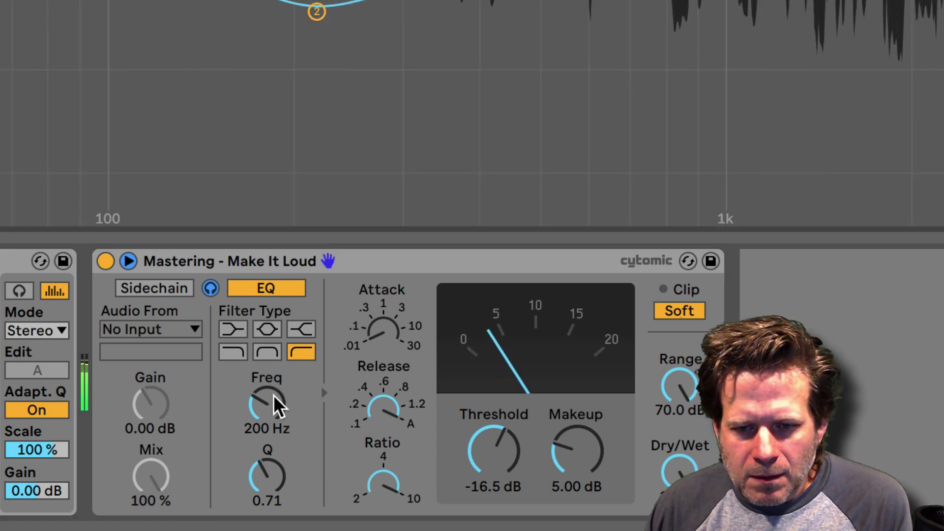
pyautogui.moveTo(274, 401); pyautogui.dragTo(274, 457)
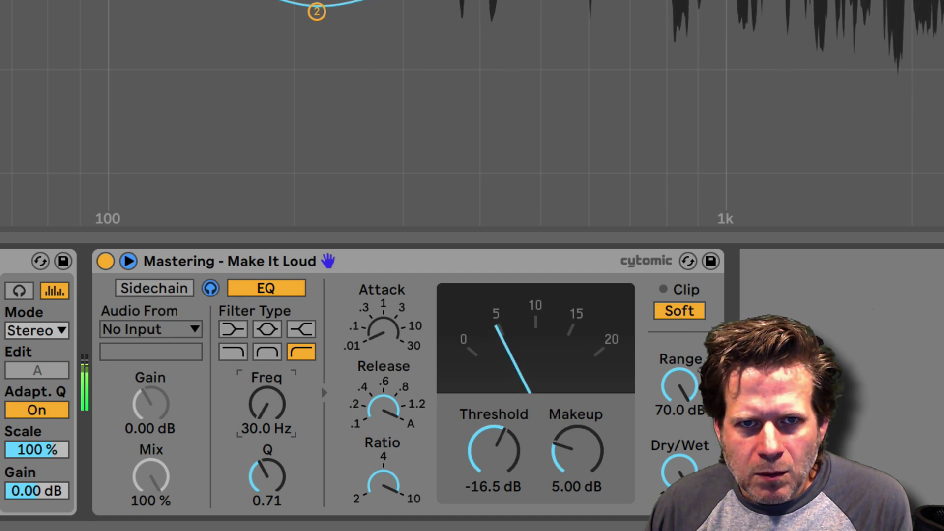
pyautogui.moveTo(267, 403); pyautogui.dragTo(267, 347)
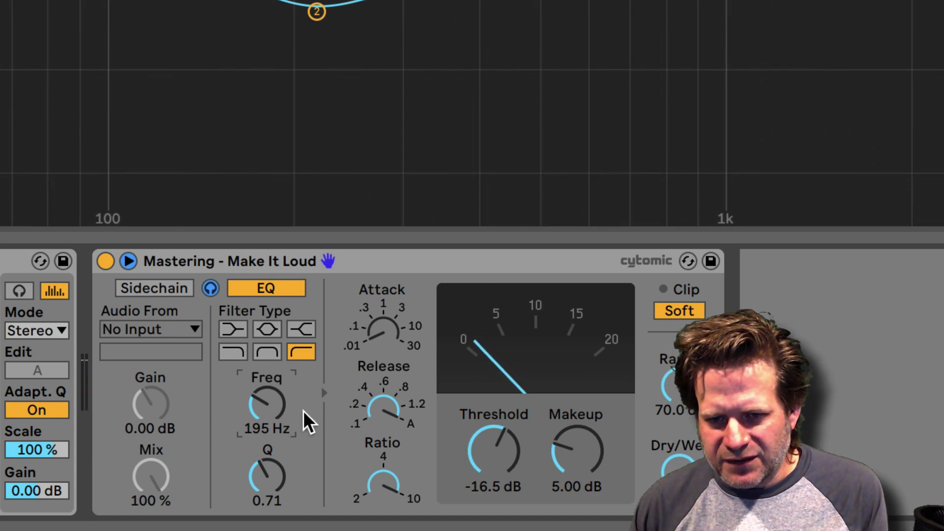
pyautogui.click(211, 288)
pyautogui.click(210, 289)
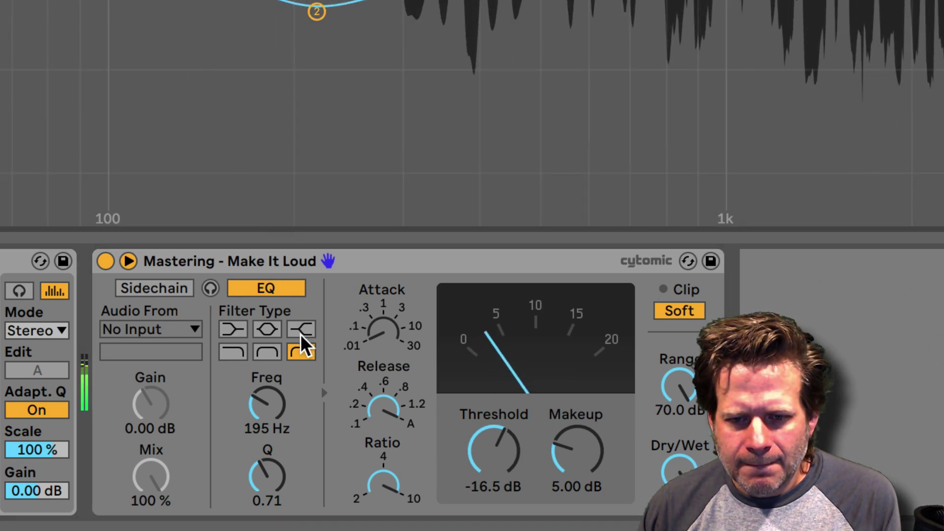
# Lower the threshold to -16.8 dB and A/B the compressor by bypassing it, leaving it on.
pyautogui.moveTo(502, 444)
pyautogui.mouseDown()
pyautogui.moveTo(502, 461)
pyautogui.moveTo(502, 446)
pyautogui.mouseUp()
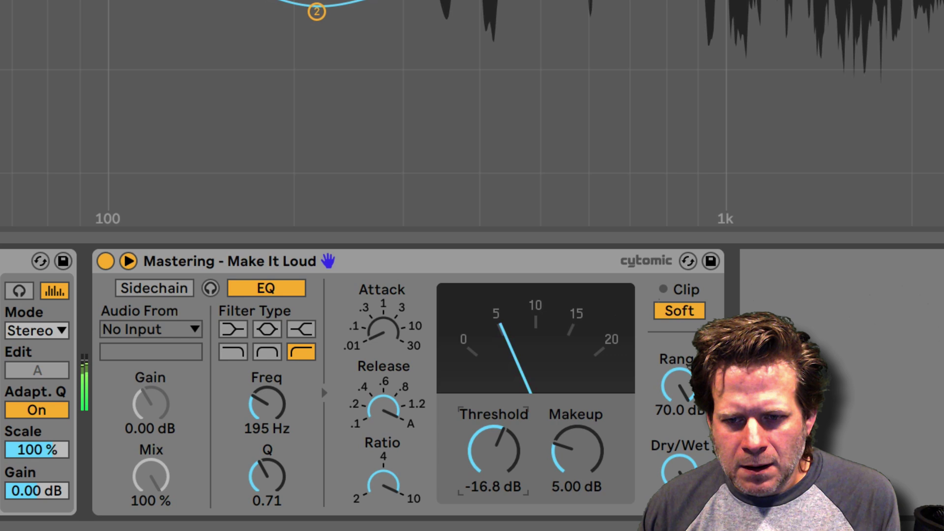
pyautogui.click(105, 261)
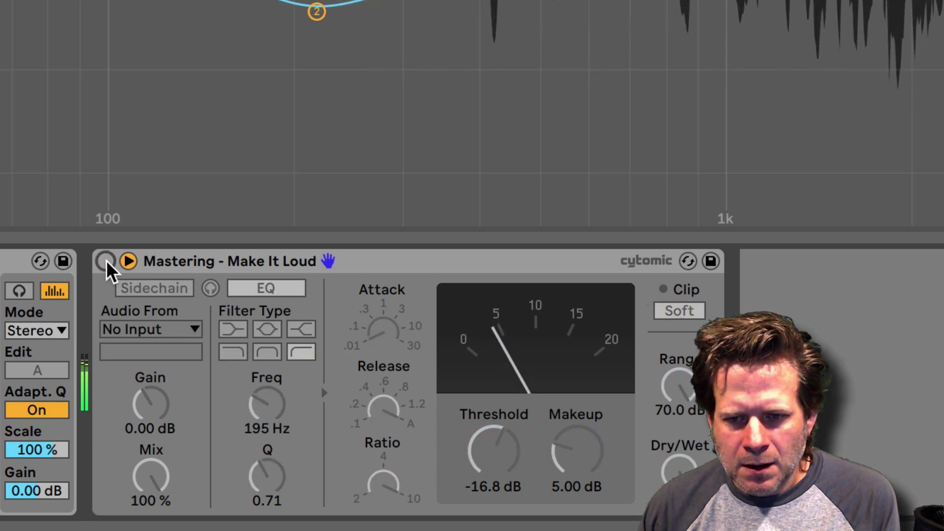
pyautogui.click(105, 261)
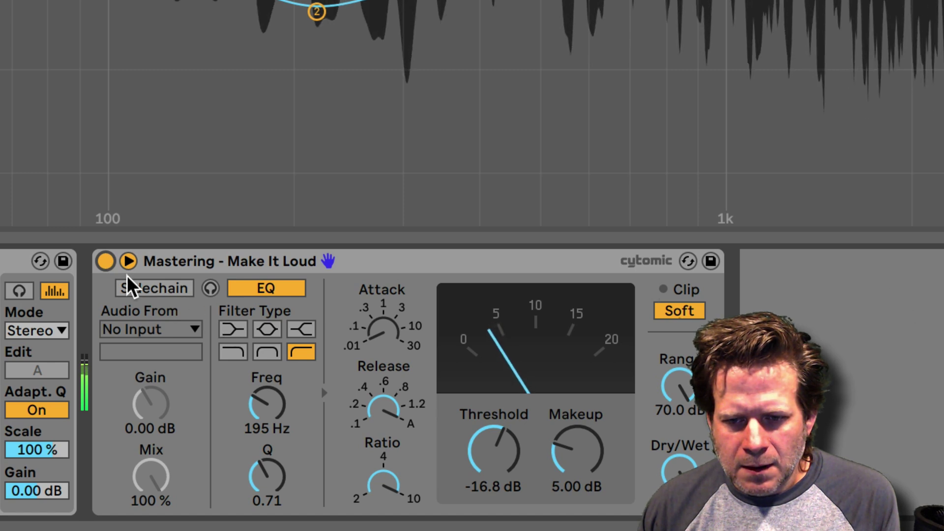
pyautogui.click(105, 261)
pyautogui.click(106, 262)
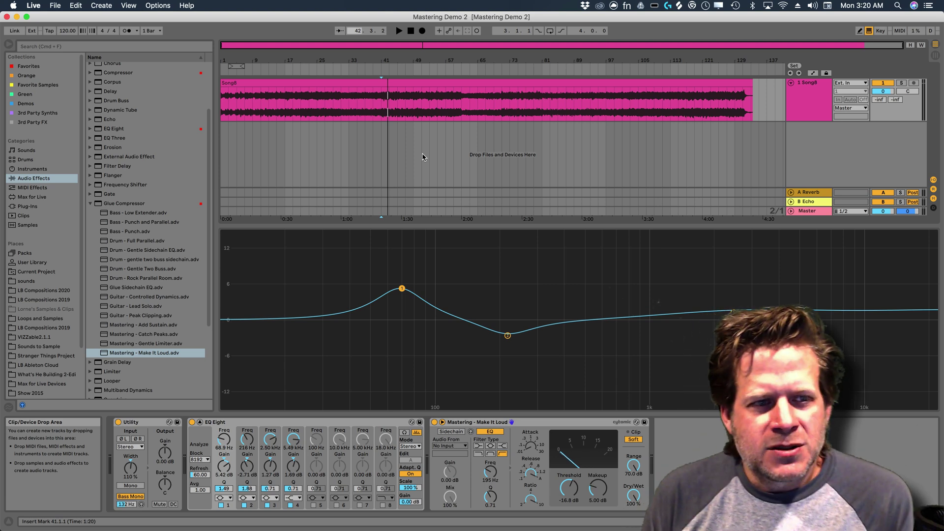
# Swap the browser from Glue Compressor to Saturator presets, start playback, and pick up A Bit Warmer.
pyautogui.click(90, 204)
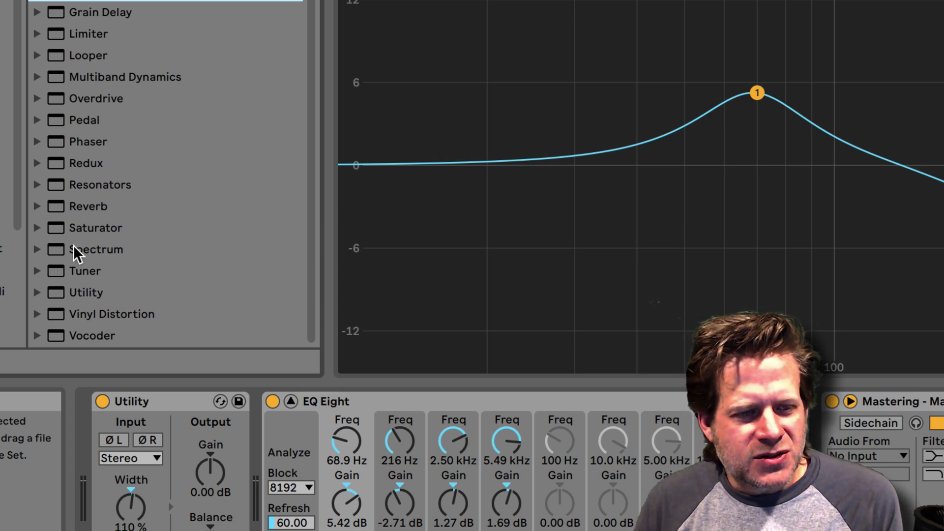
pyautogui.click(37, 228)
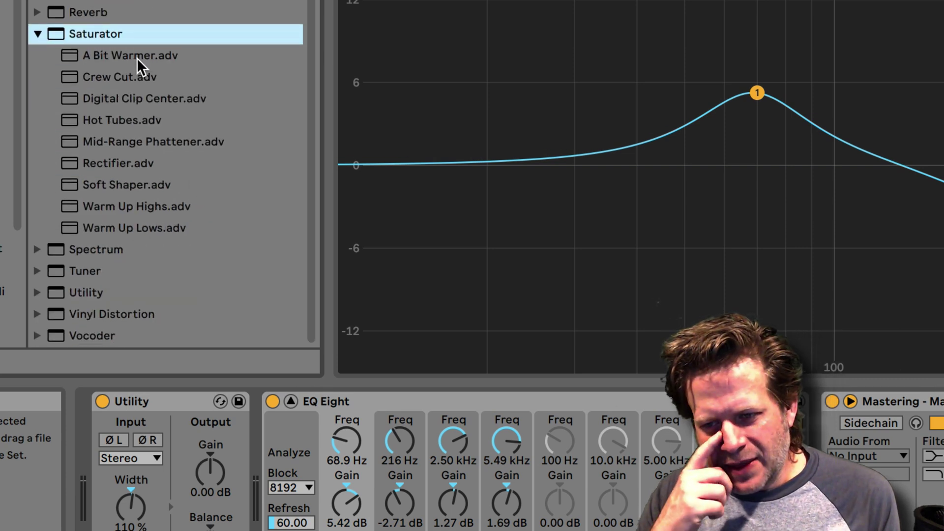
pyautogui.press('space')
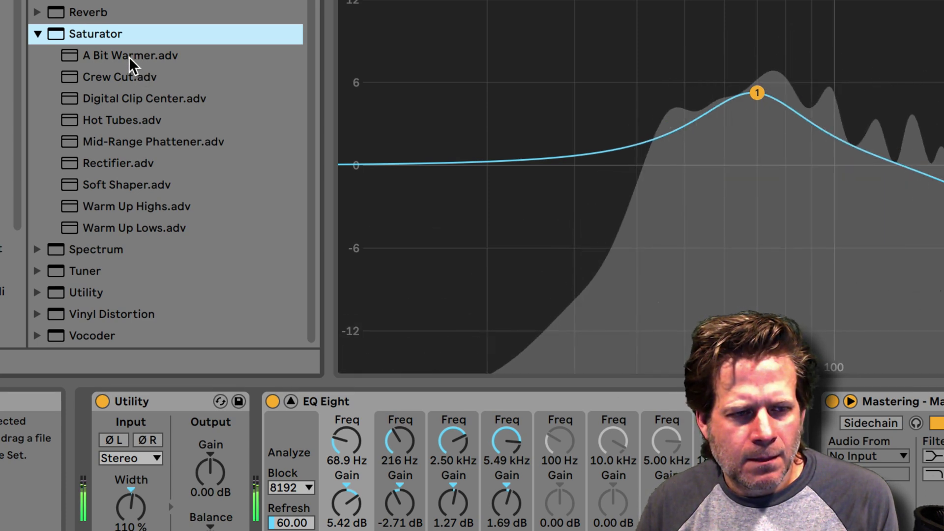
pyautogui.moveTo(131, 62); pyautogui.dragTo(943, 391)
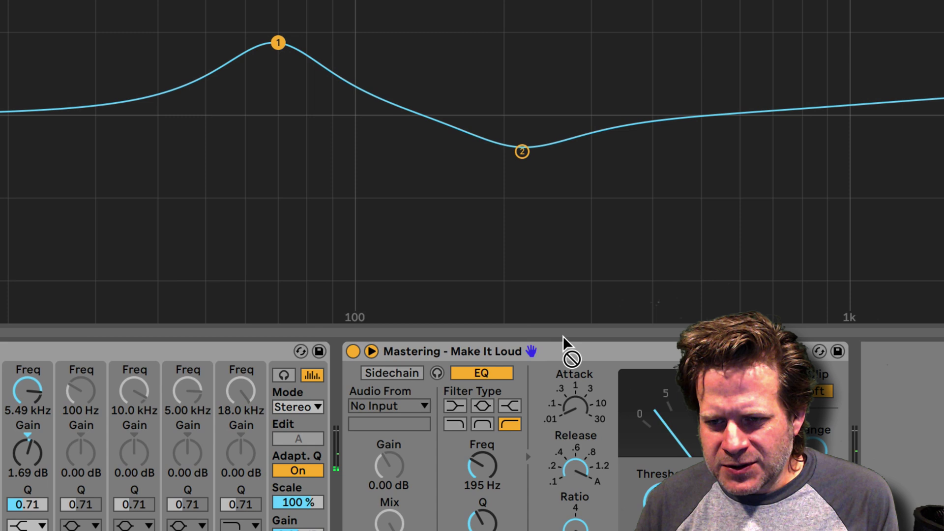
# Add the A Bit Warmer Saturator after the compressor, lower its dry/wet, and A/B it.
pyautogui.moveTo(562, 335); pyautogui.dragTo(879, 388)
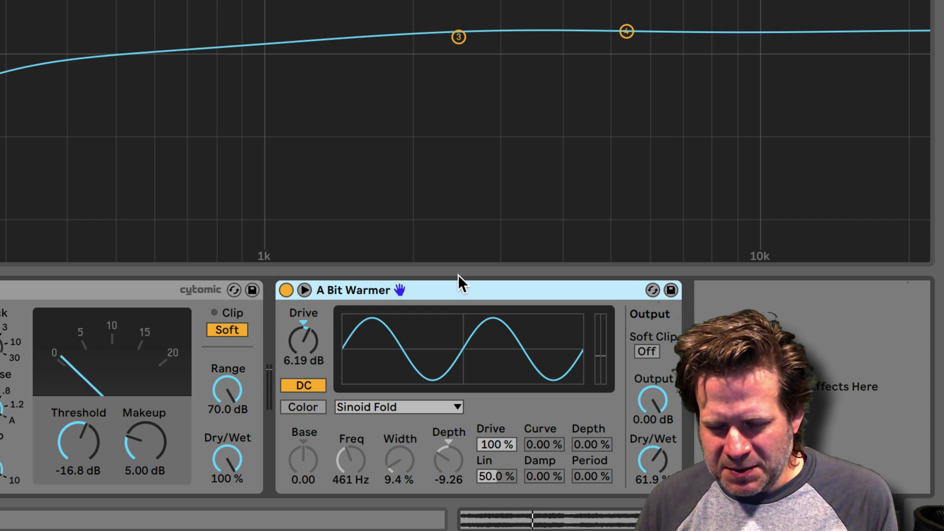
pyautogui.press('space')
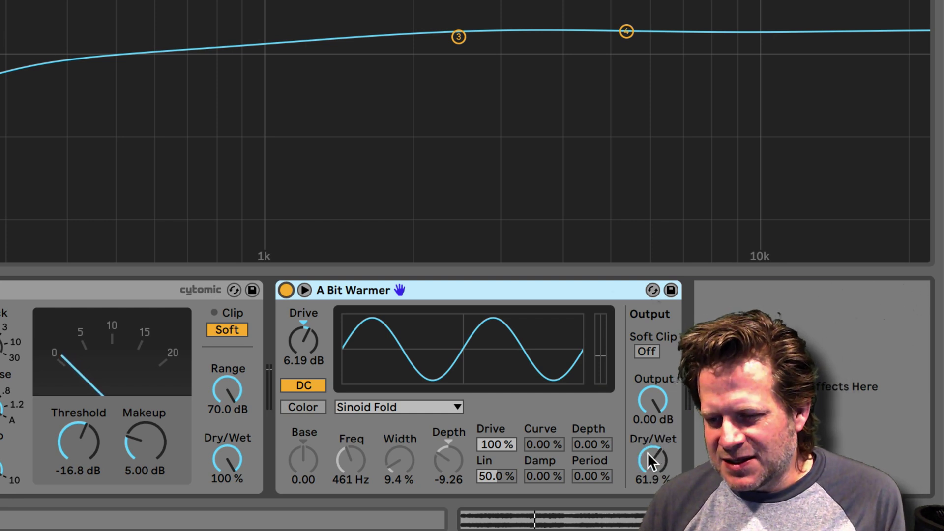
pyautogui.moveTo(652, 453); pyautogui.dragTo(652, 501)
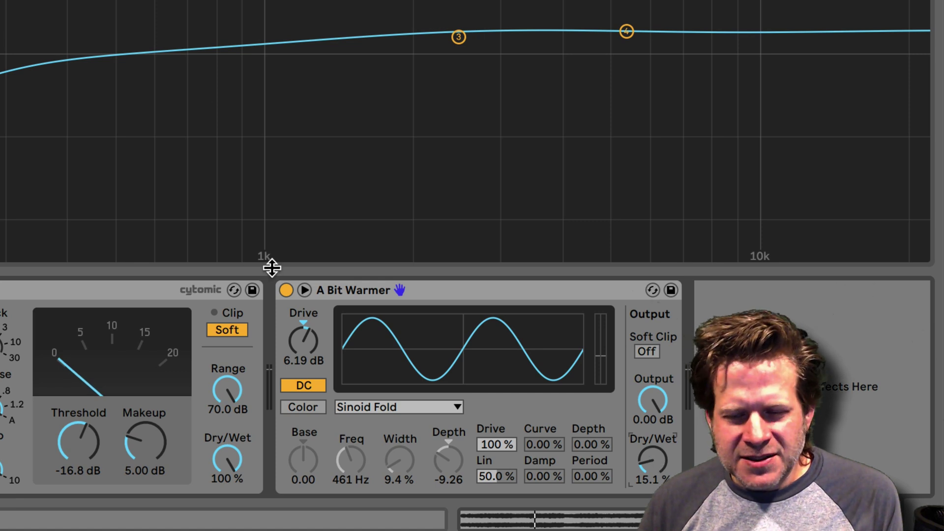
pyautogui.press('space')
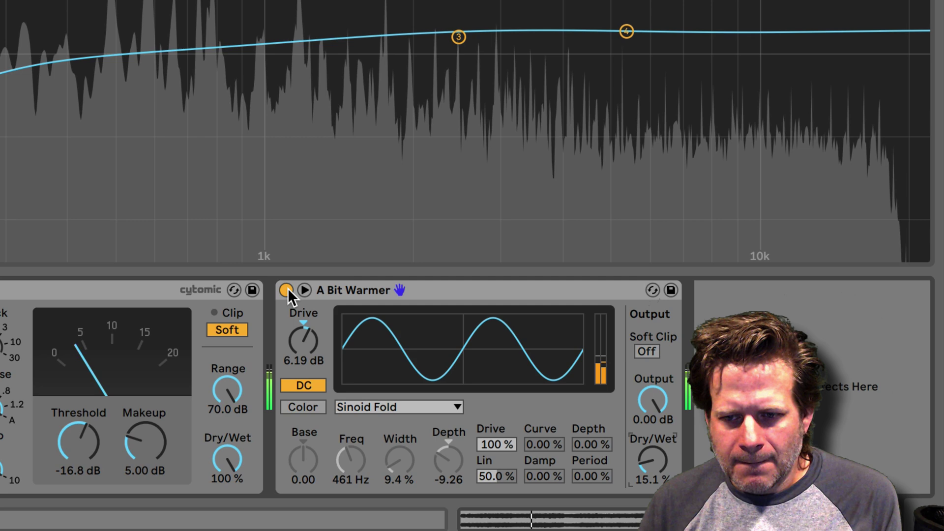
pyautogui.click(287, 290)
pyautogui.click(287, 290)
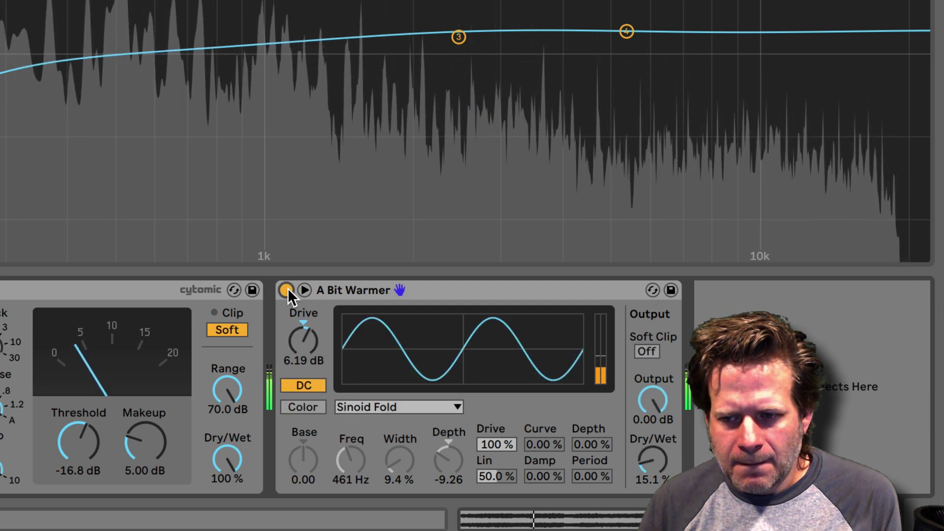
pyautogui.click(286, 290)
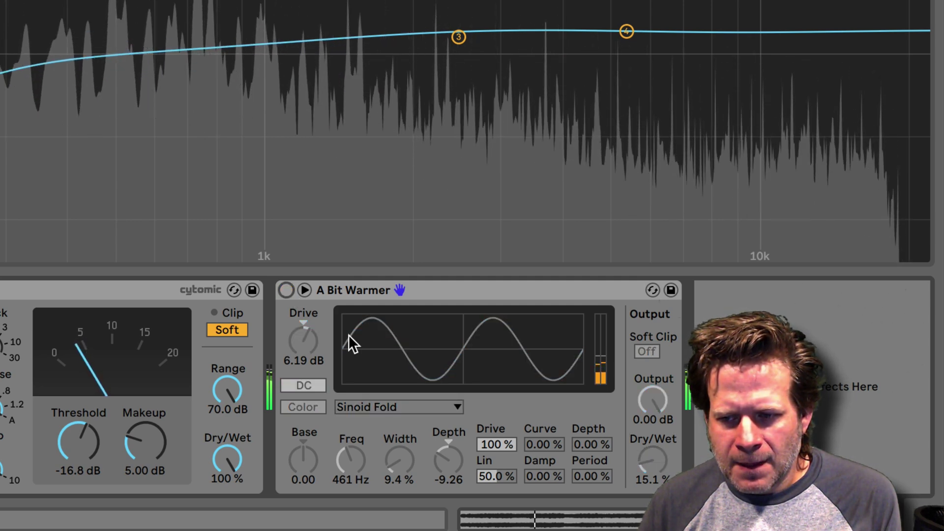
# Set A Bit Warmer's dry/wet to 14.3% while comparing bypassed and active, leaving it on.
pyautogui.click(648, 462)
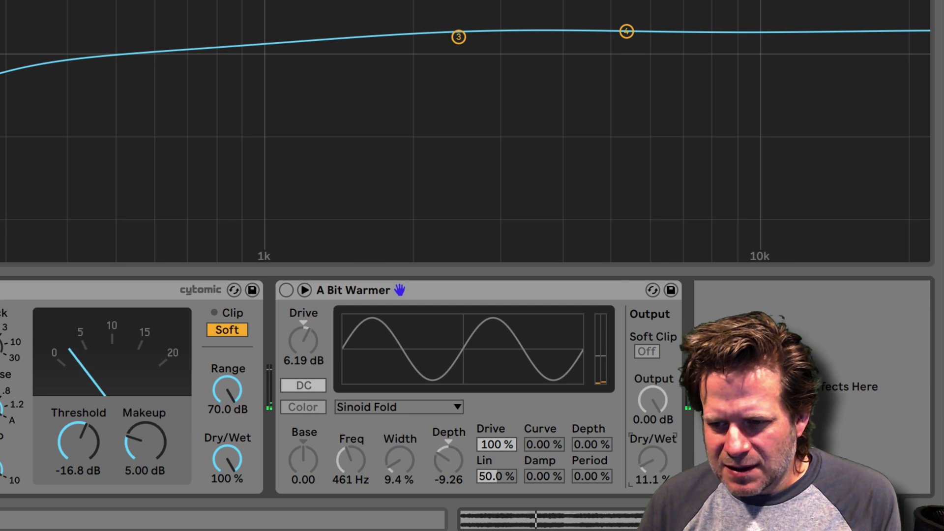
pyautogui.press('space')
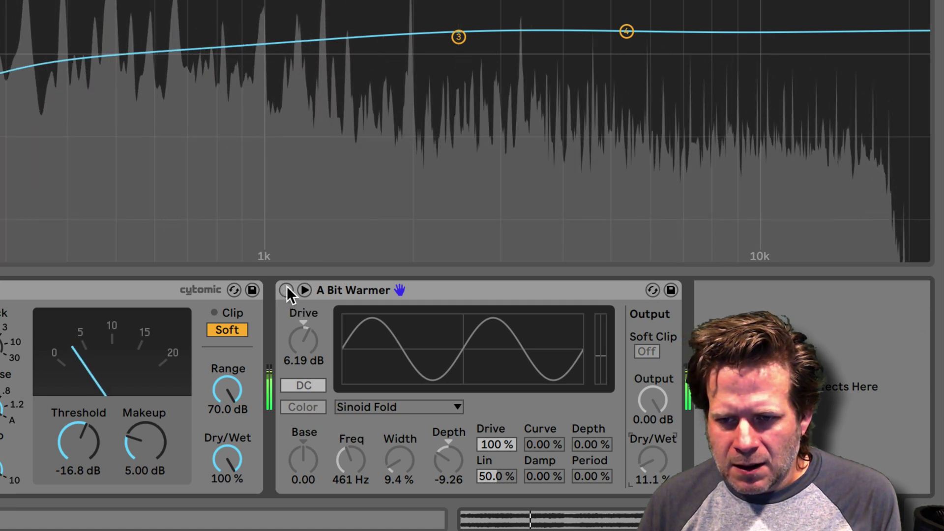
pyautogui.click(286, 291)
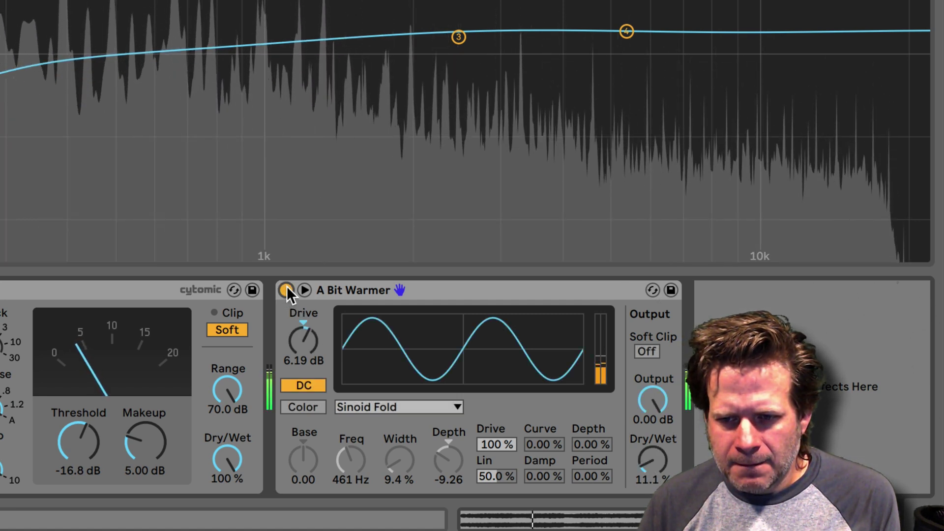
pyautogui.click(286, 290)
pyautogui.click(286, 290)
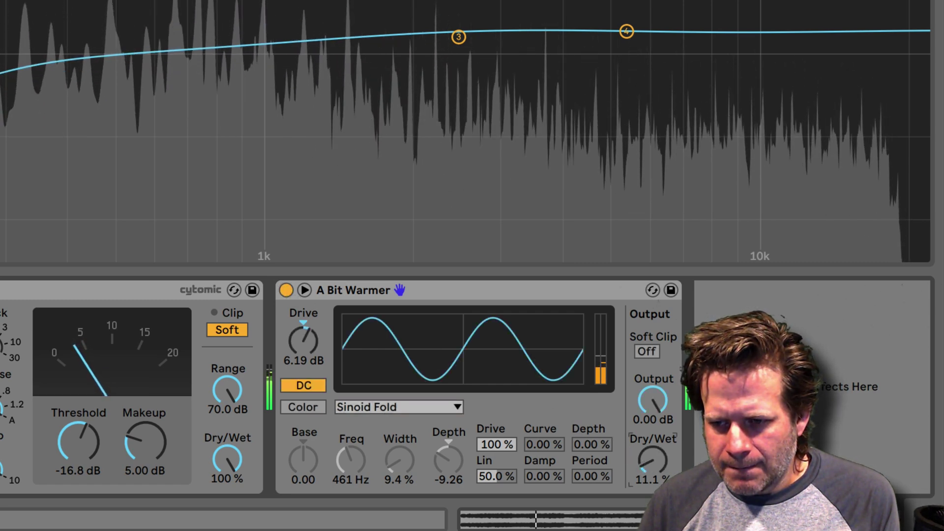
pyautogui.moveTo(643, 459); pyautogui.dragTo(642, 452)
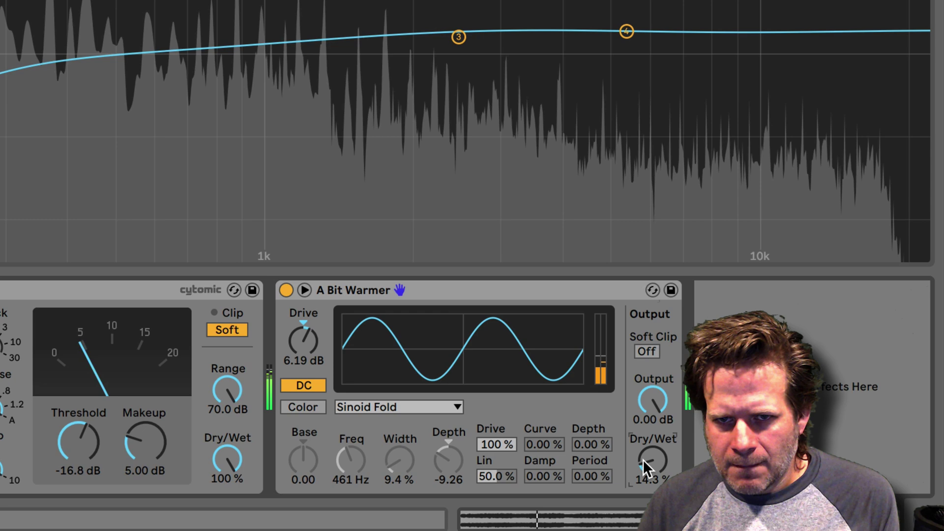
pyautogui.click(284, 287)
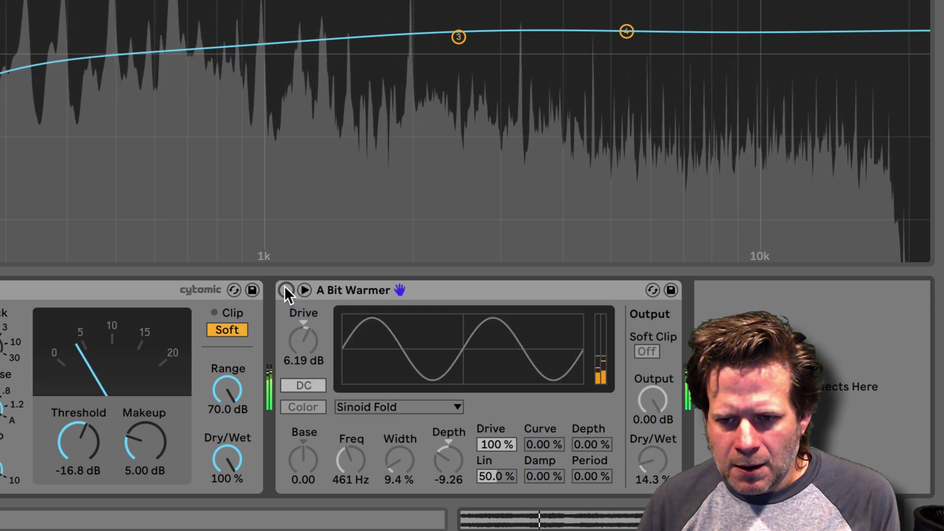
pyautogui.click(285, 288)
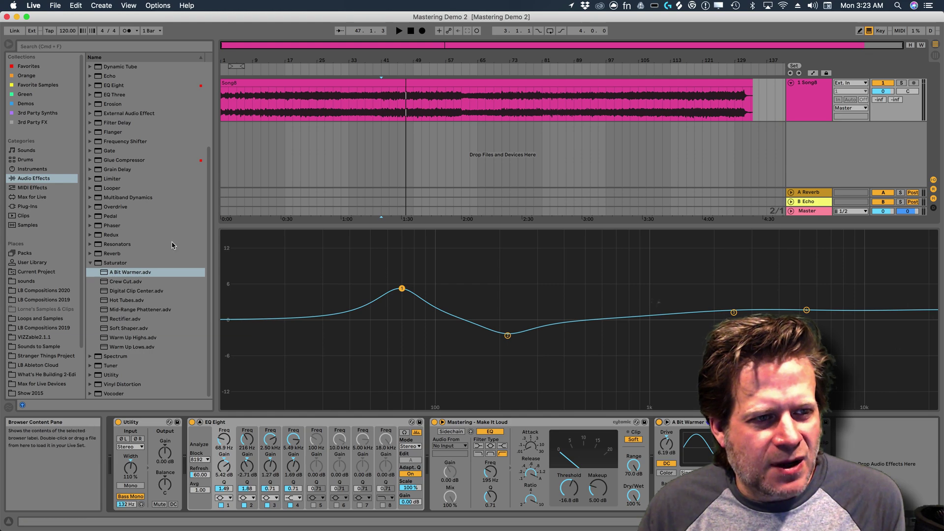
# Drop Youlean Loudness Meter 2 from the VST plug-ins at the end of Song8's chain and move its window aside.
pyautogui.click(39, 207)
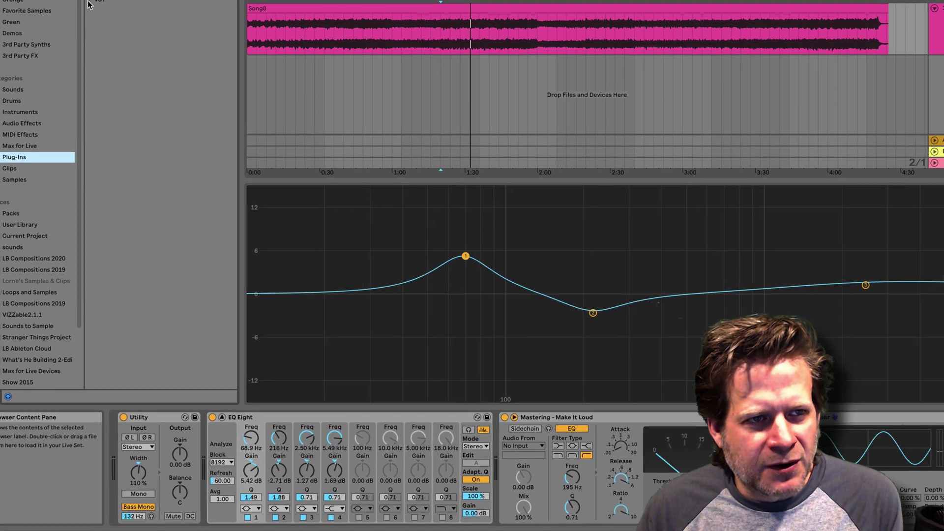
pyautogui.click(90, 68)
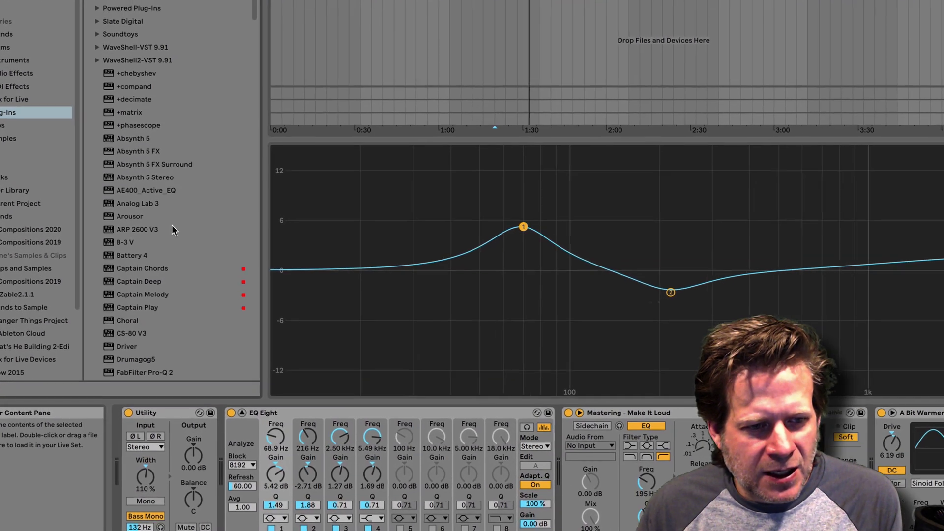
pyautogui.scroll(-15, 172, 228)
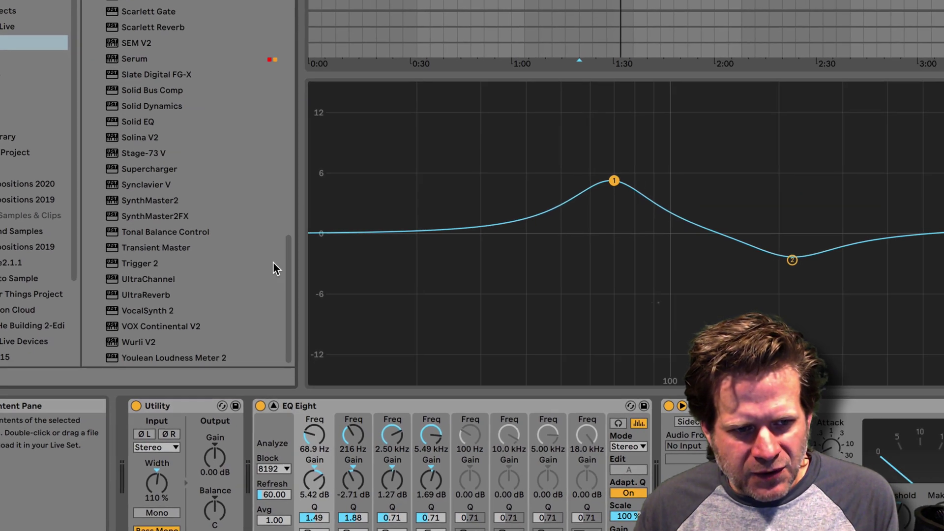
pyautogui.click(138, 357)
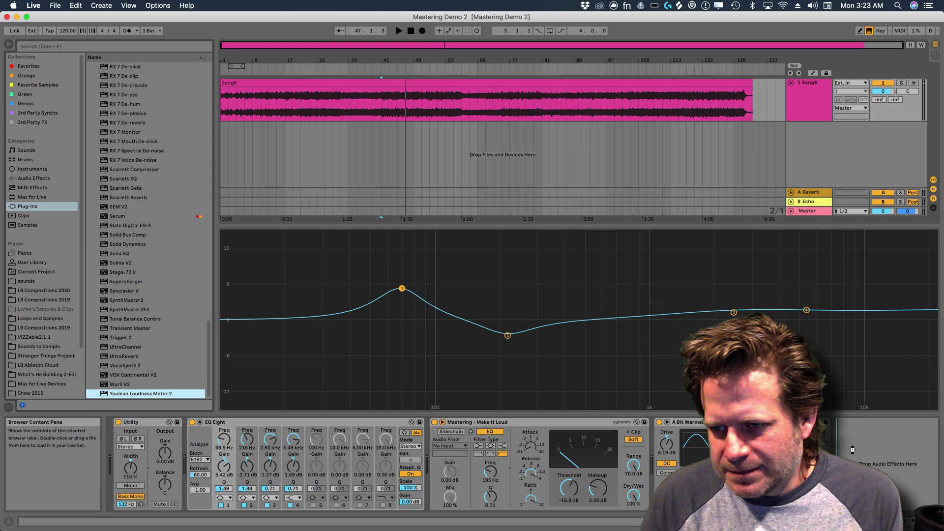
pyautogui.moveTo(852, 450); pyautogui.dragTo(856, 452)
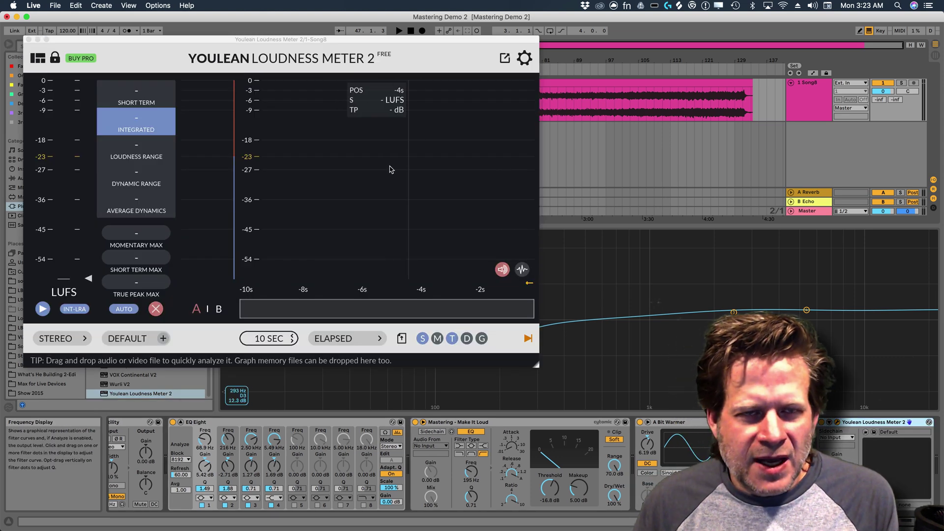
pyautogui.moveTo(325, 39); pyautogui.dragTo(604, 70)
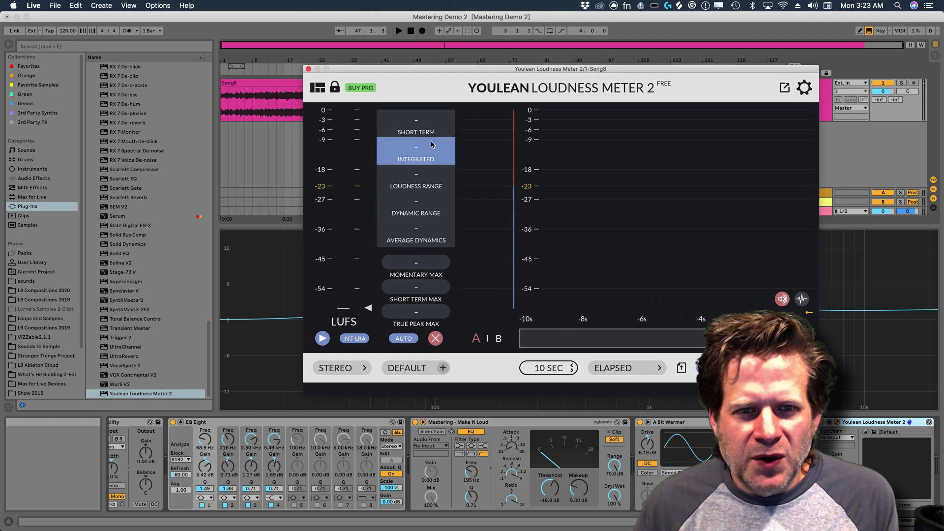
pyautogui.moveTo(372, 71); pyautogui.dragTo(403, 126)
# Play from bar 41 until Youlean shows about -13.1 LUFS integrated, then switch to Safari.
pyautogui.press('space')
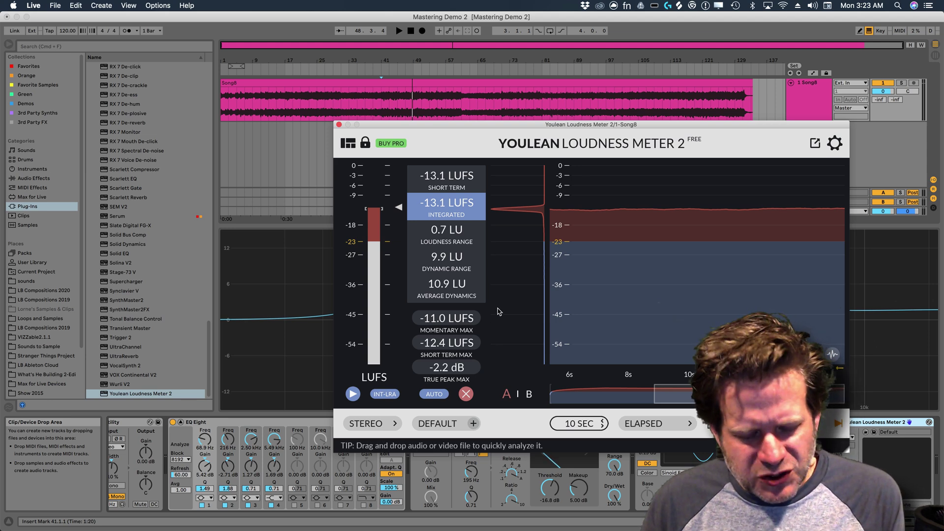
pyautogui.press('super+Tab')
pyautogui.press('super+Tab')
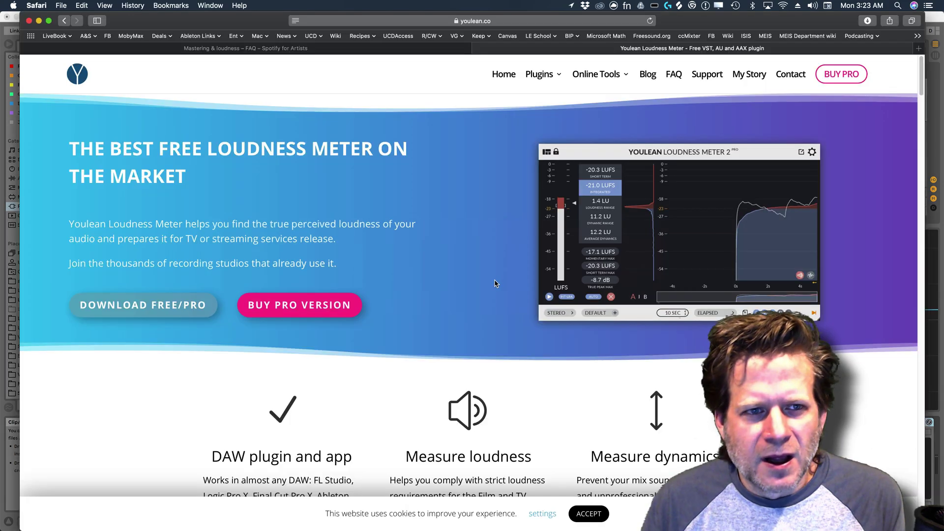
# Read Spotify's FAQ recommending -14 LUFS integrated and -1 dB true peak, then return to Live.
pyautogui.click(314, 49)
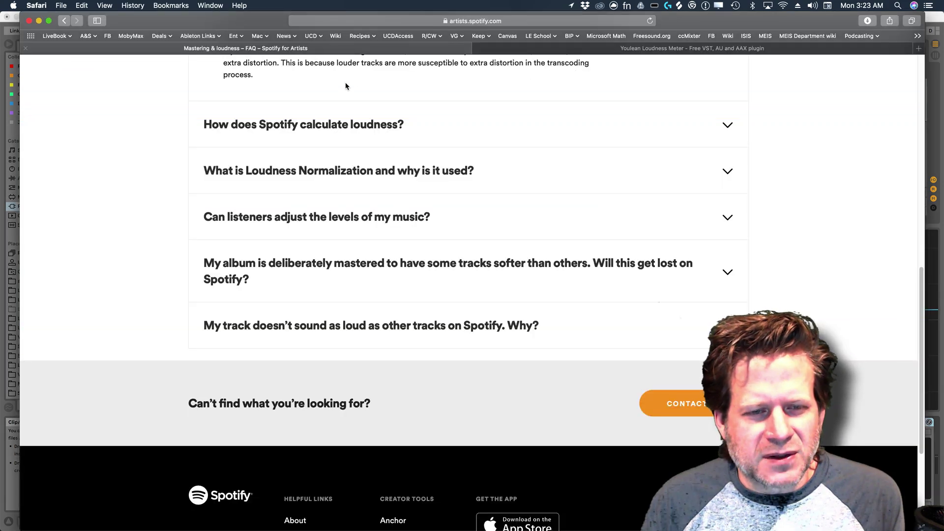
pyautogui.scroll(4, 391, 240)
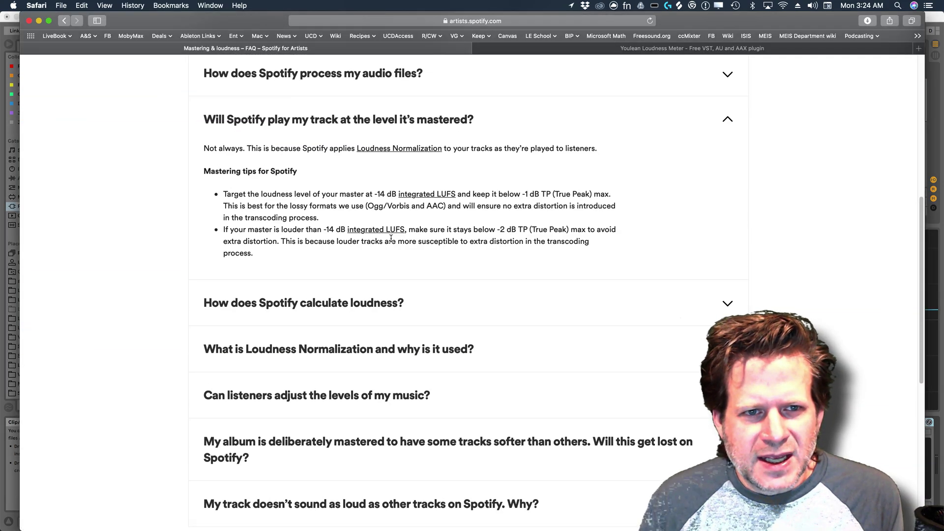
pyautogui.scroll(2, 391, 240)
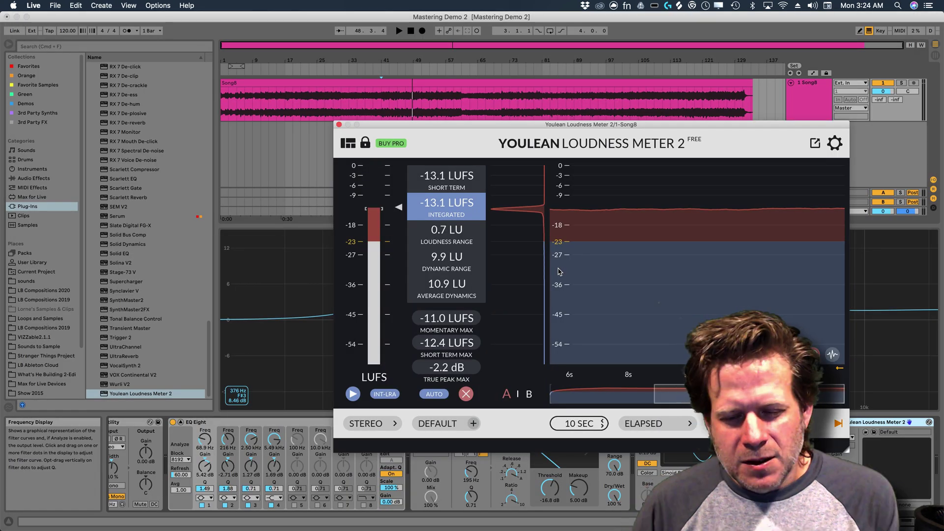
pyautogui.press('super+alt+p')
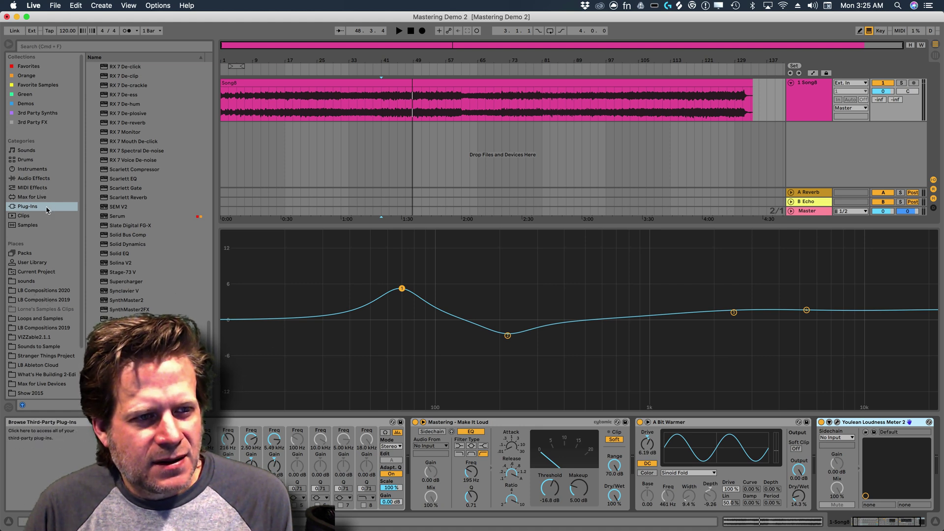
# Insert Live's Limiter into the Song8 chain just before the Youlean Loudness Meter.
pyautogui.click(39, 180)
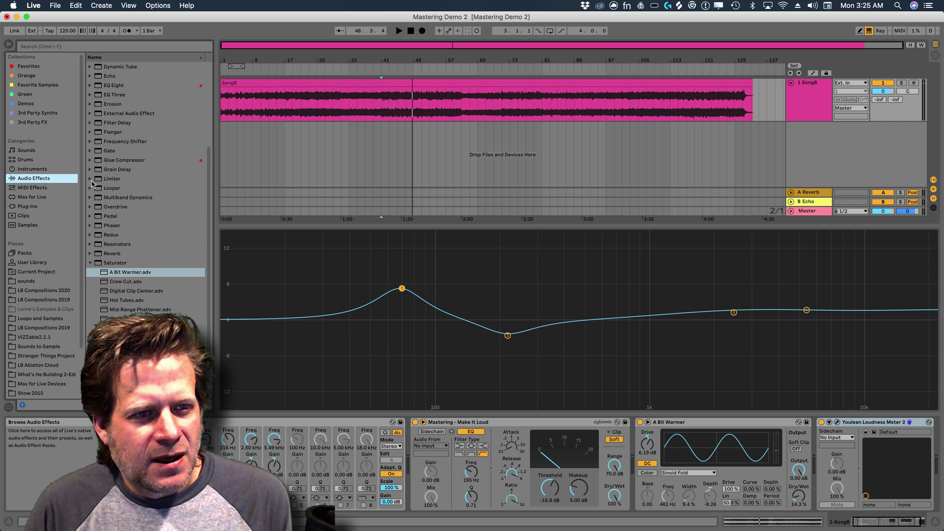
pyautogui.click(110, 179)
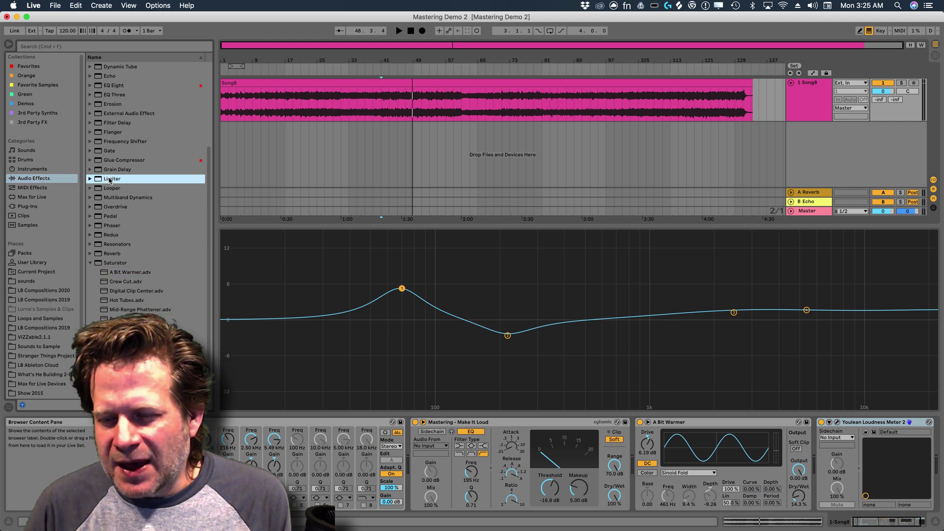
pyautogui.moveTo(114, 179)
pyautogui.mouseDown()
pyautogui.moveTo(417, 264)
pyautogui.moveTo(819, 444)
pyautogui.mouseUp()
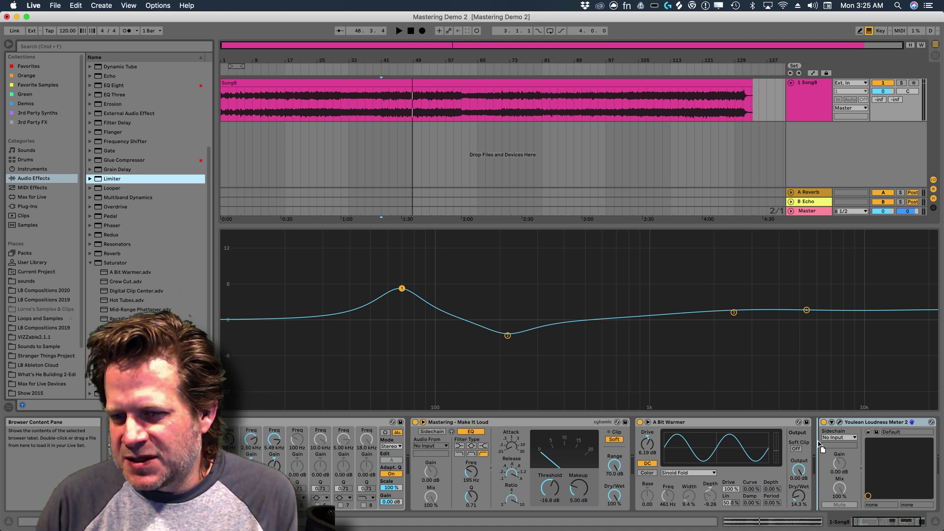
pyautogui.moveTo(789, 444); pyautogui.dragTo(820, 447)
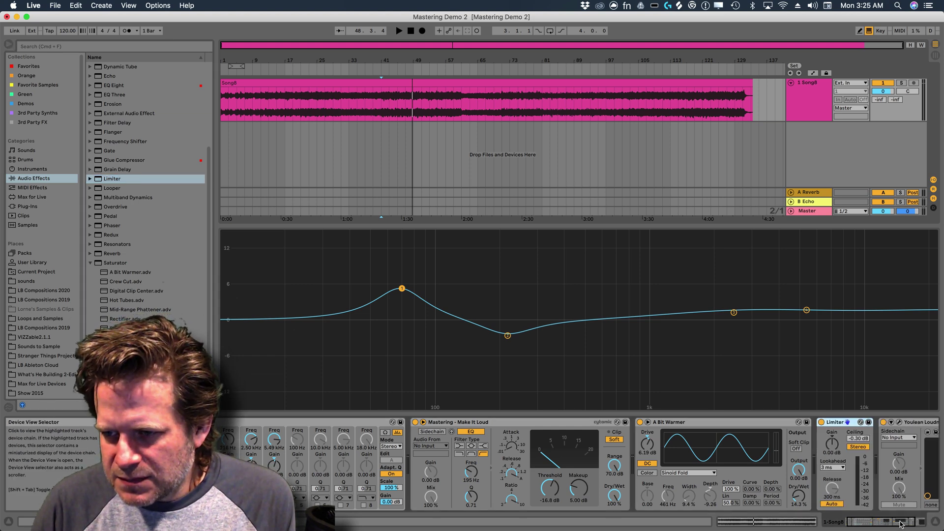
pyautogui.click(928, 524)
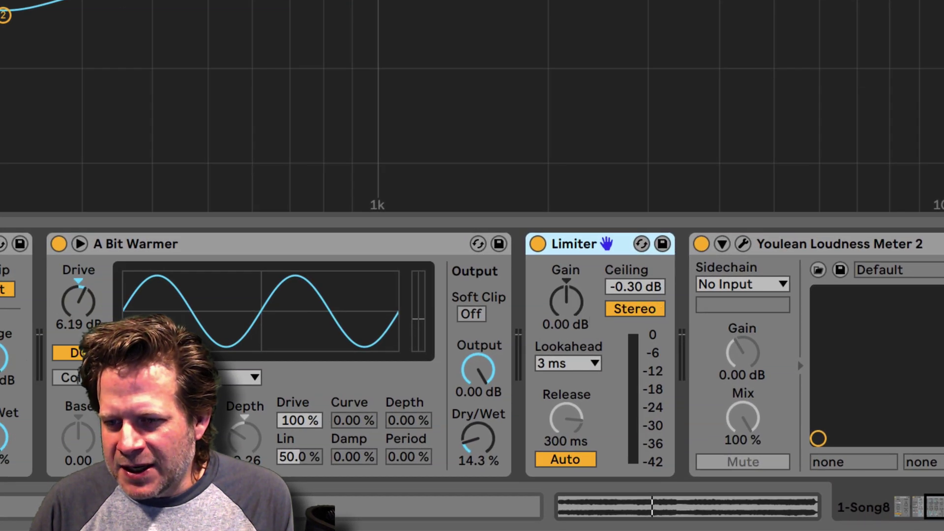
# Set the Limiter's ceiling to -1.00 dB and raise its gain to 2.20 dB.
pyautogui.click(660, 311)
pyautogui.write('-1')
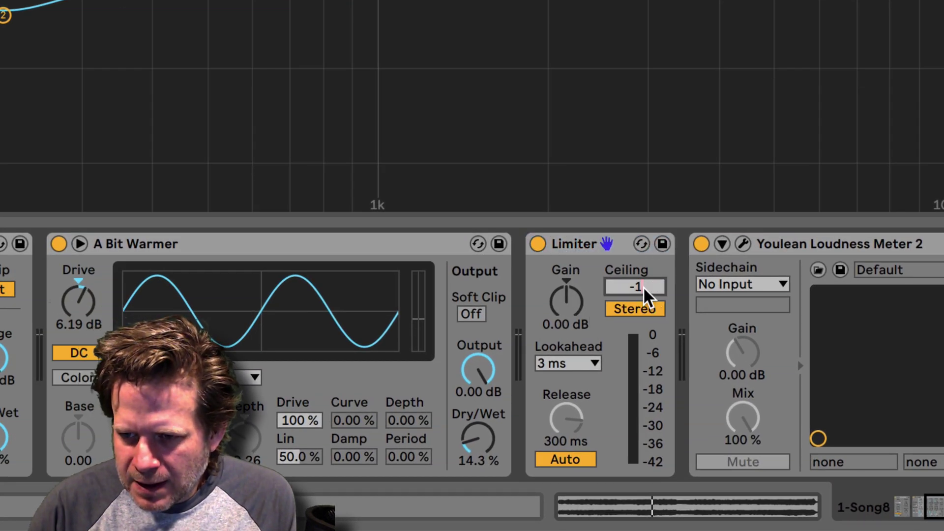
pyautogui.press('Return')
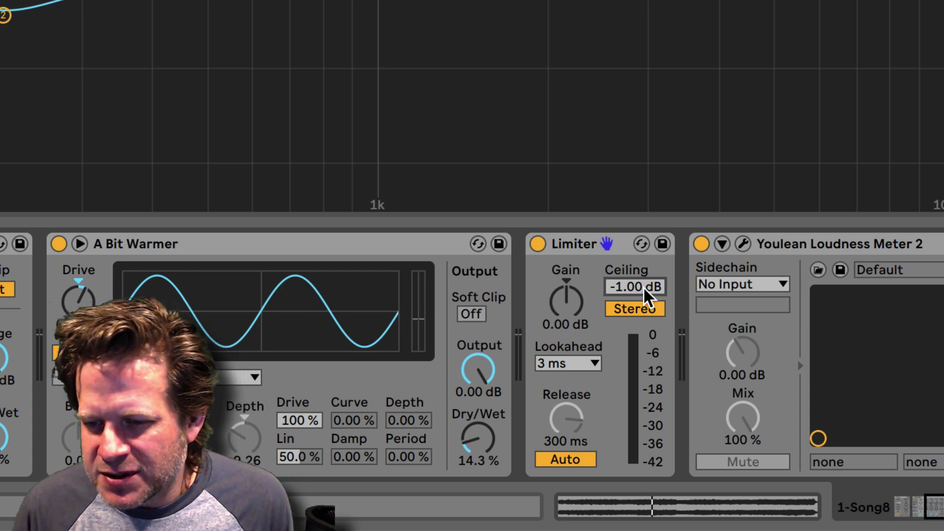
pyautogui.click(565, 298)
pyautogui.moveTo(566, 297); pyautogui.dragTo(565, 294)
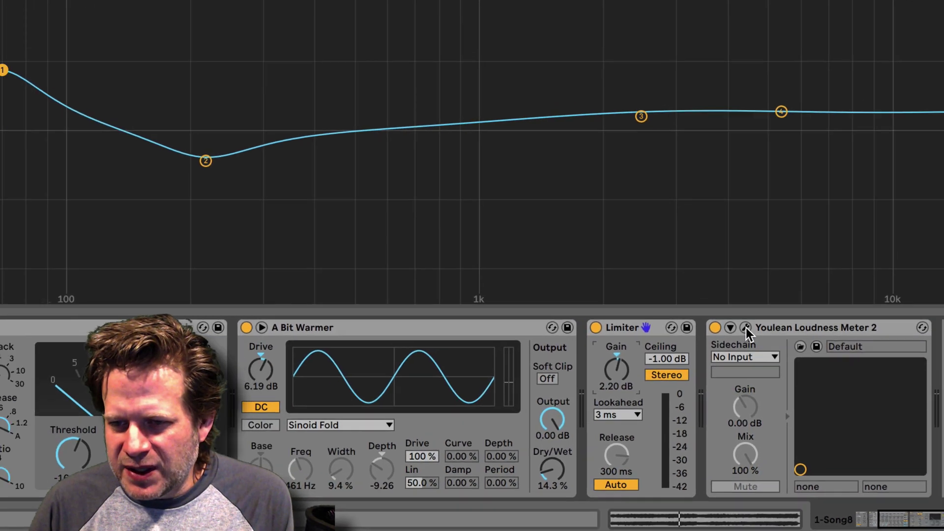
# Reset the Youlean meter and play, reading -11.0 LUFS integrated and -0.5 dB true peak.
pyautogui.click(743, 244)
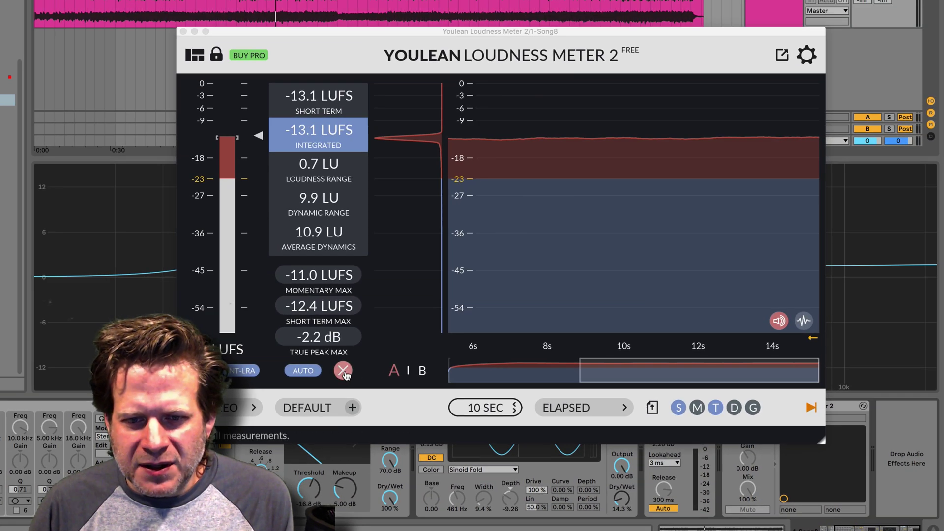
pyautogui.click(344, 370)
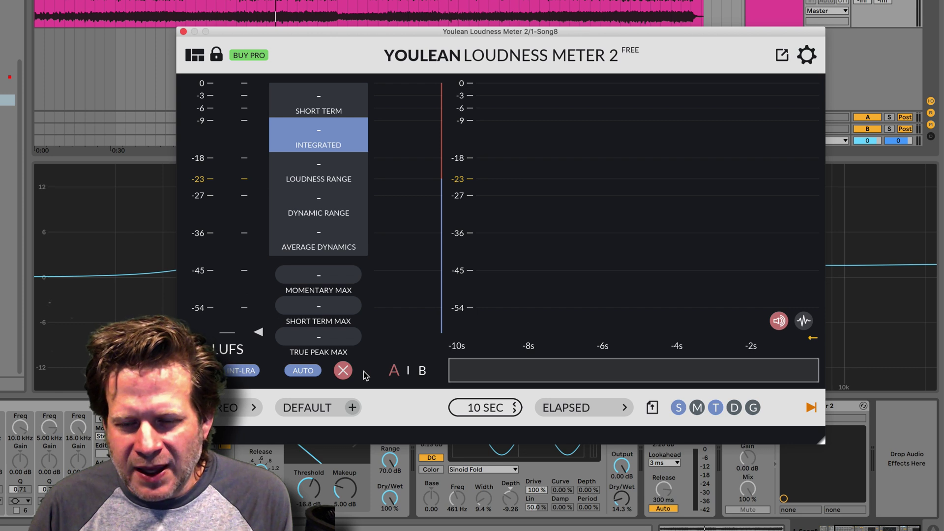
pyautogui.press('space')
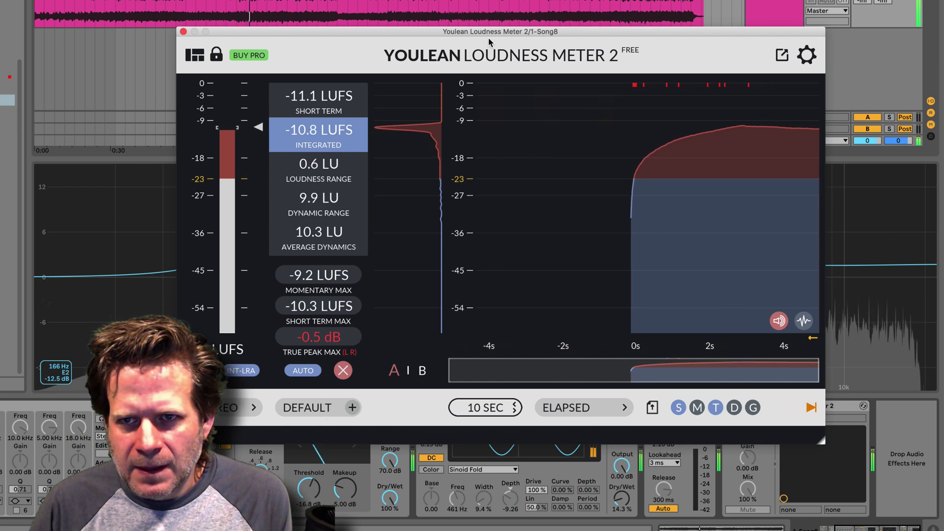
pyautogui.moveTo(488, 31); pyautogui.dragTo(389, 0)
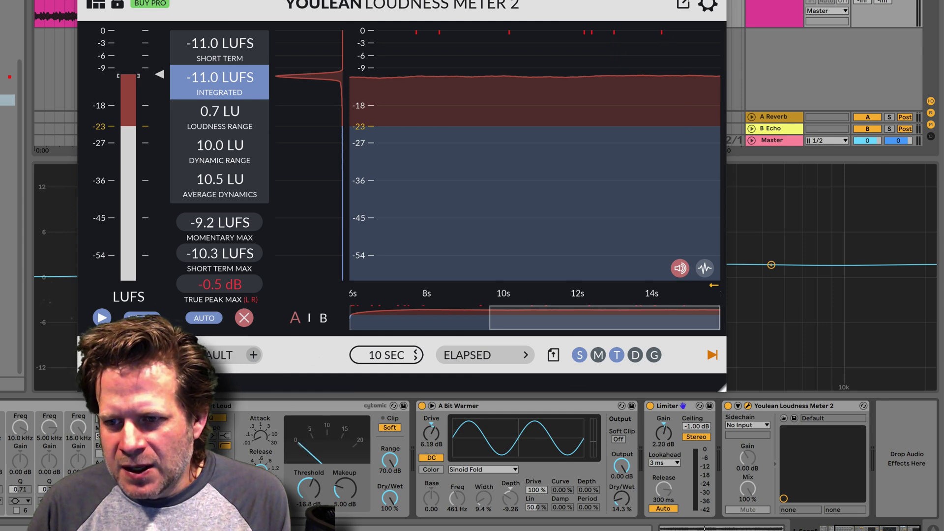
# Re-measure loudness in Youlean with the Limiter at 3.10 dB gain and -1.50 dB ceiling.
pyautogui.press('super+alt+p')
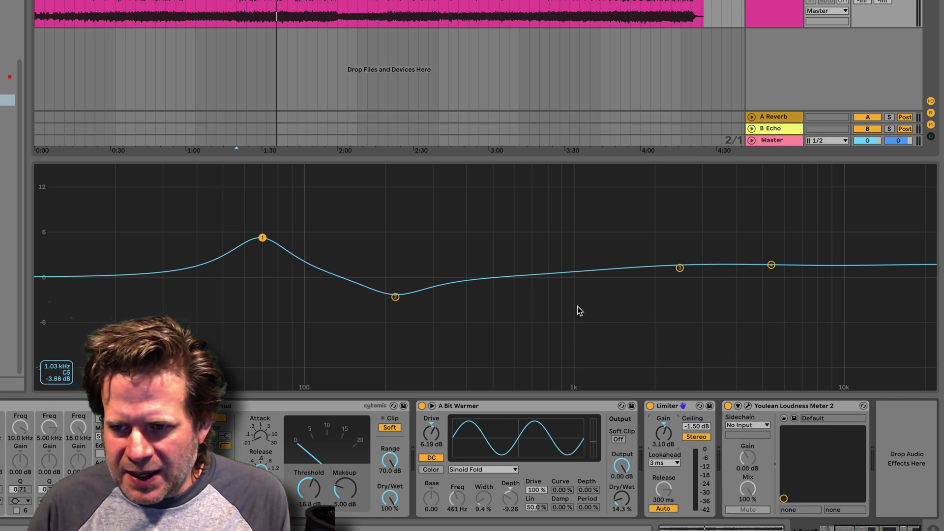
pyautogui.press('space')
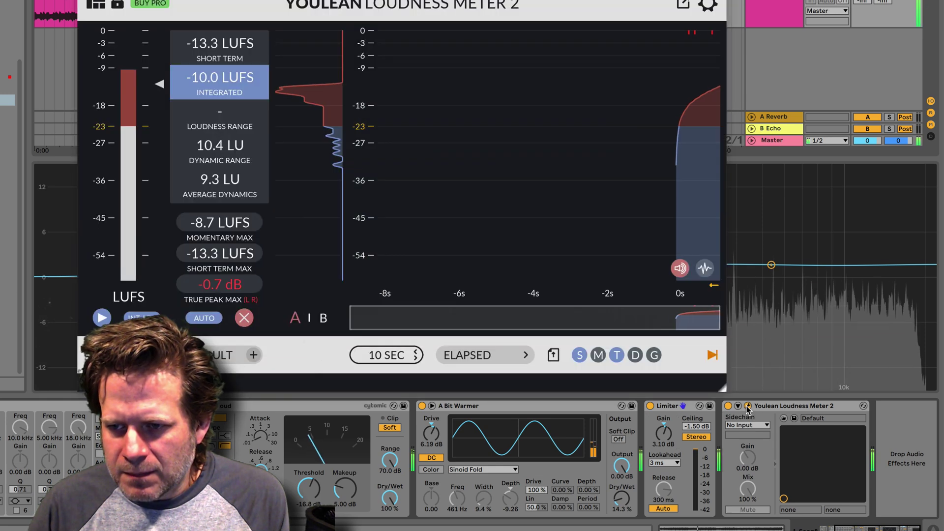
pyautogui.click(748, 406)
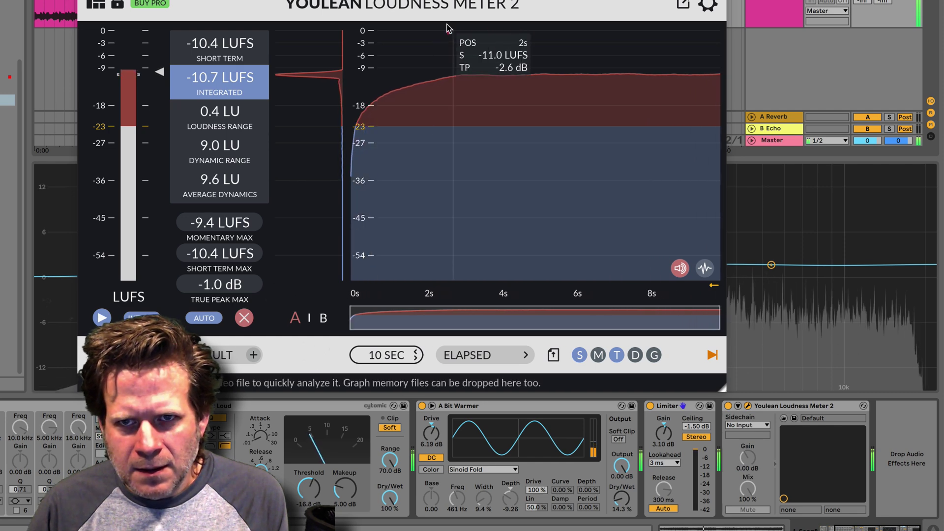
pyautogui.moveTo(435, 4); pyautogui.dragTo(352, 194)
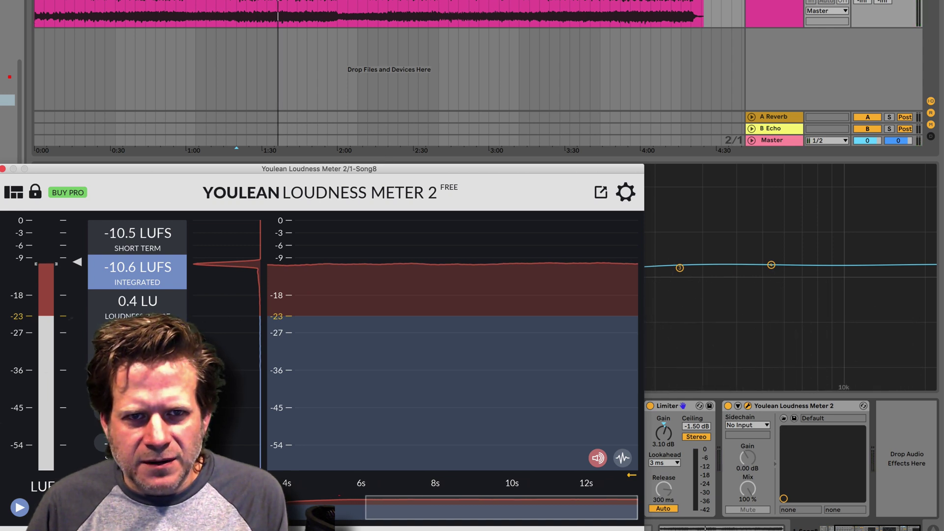
pyautogui.press('space')
# Reset Youlean's readings, lower the Limiter ceiling to -2.00 dB and replay for a fresh measurement.
pyautogui.moveTo(309, 167); pyautogui.dragTo(315, 94)
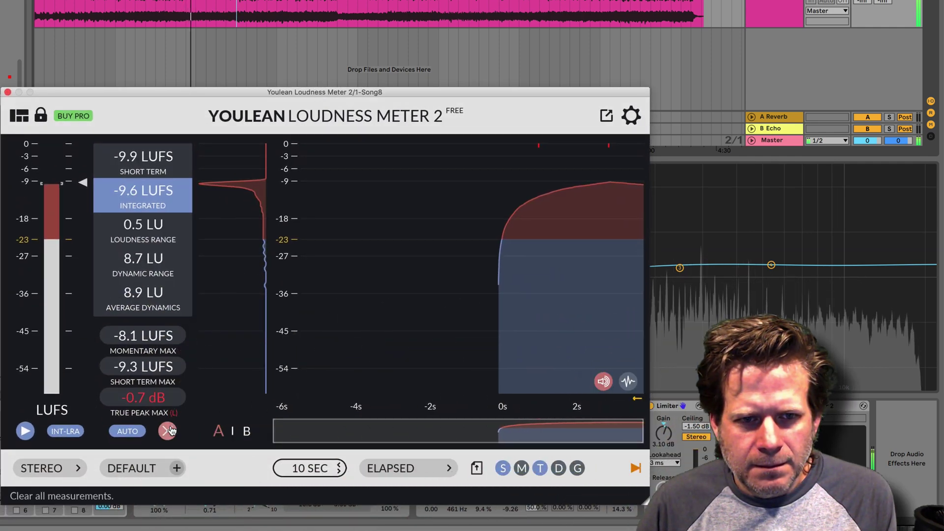
pyautogui.click(167, 431)
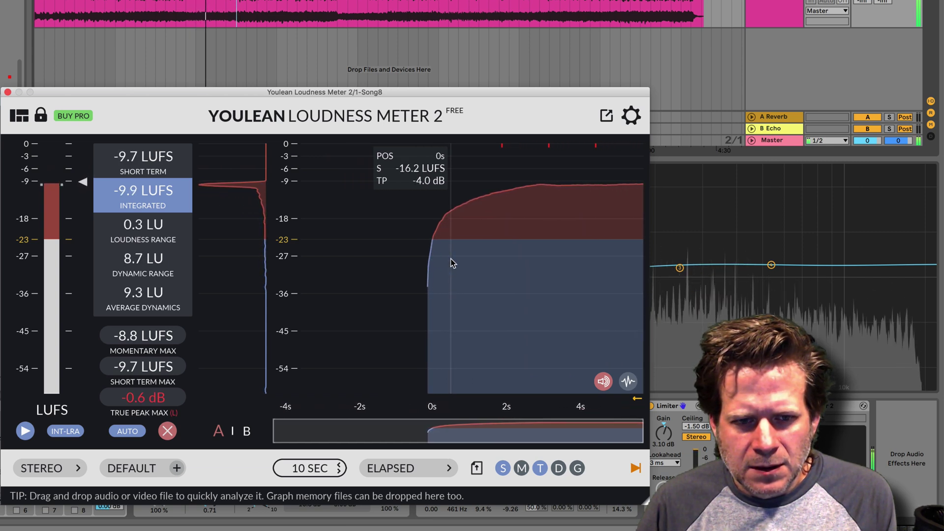
pyautogui.click(167, 431)
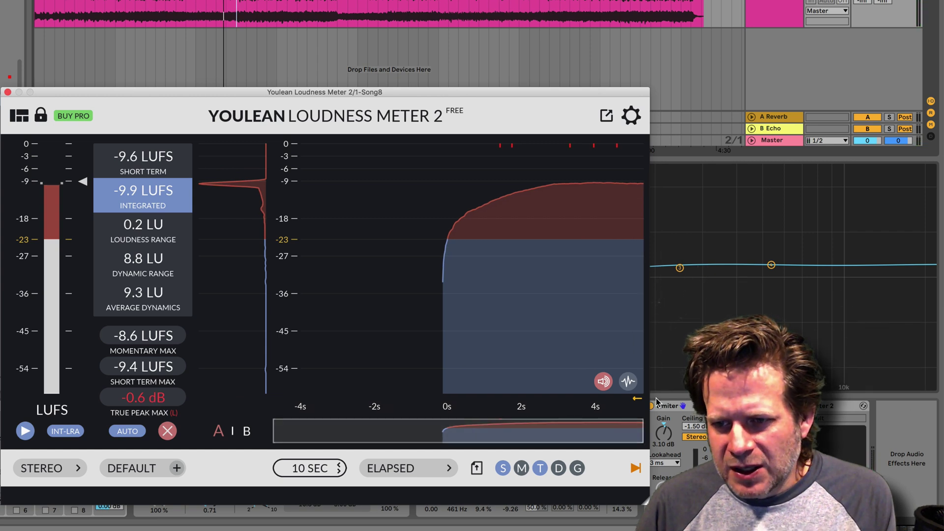
pyautogui.click(689, 421)
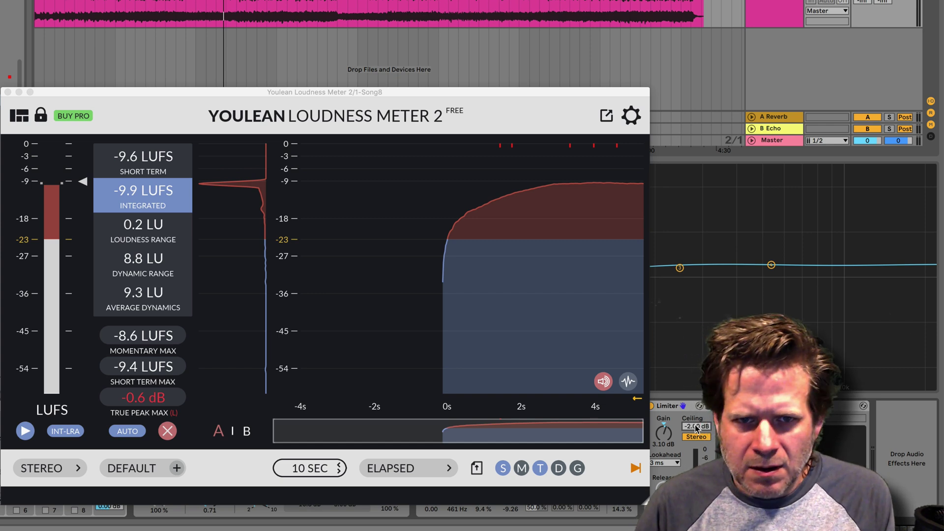
pyautogui.press('space')
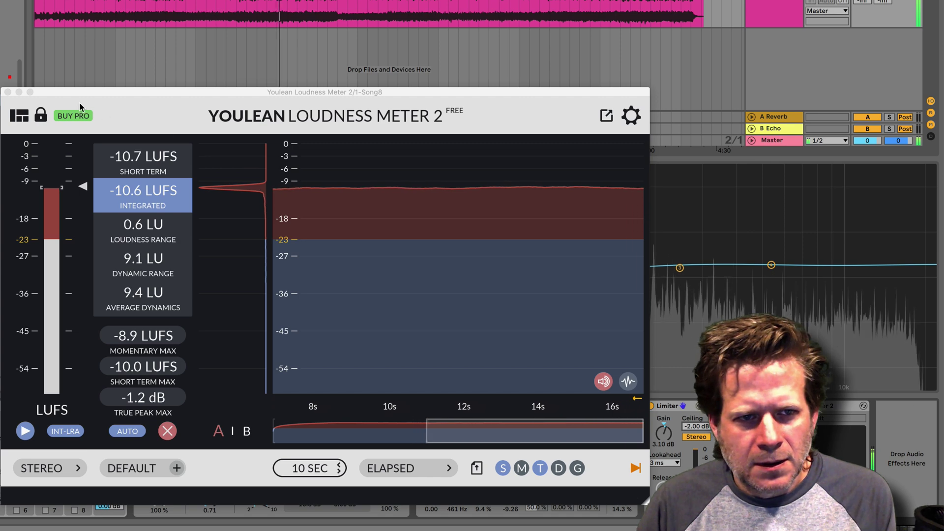
# Close the loudness meter, stop playback and collapse EQ Eight's expanded curve display.
pyautogui.click(9, 93)
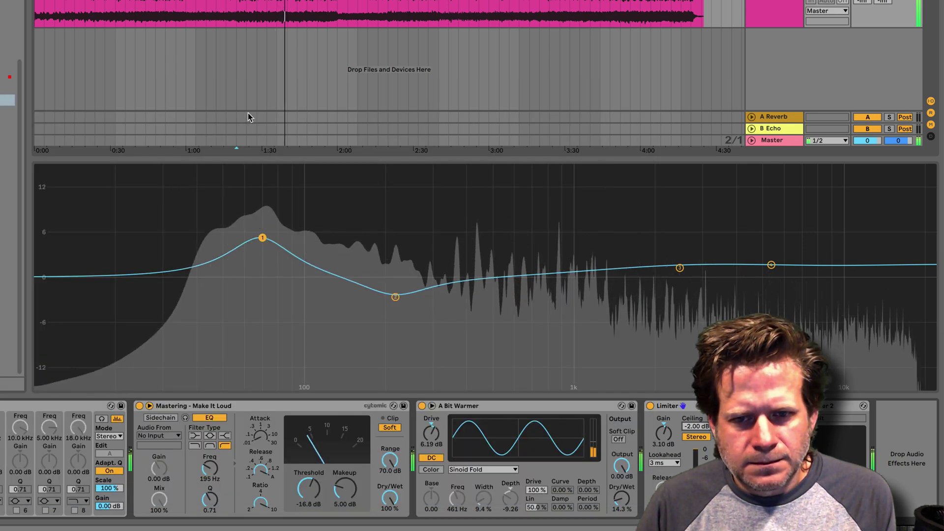
pyautogui.press('space')
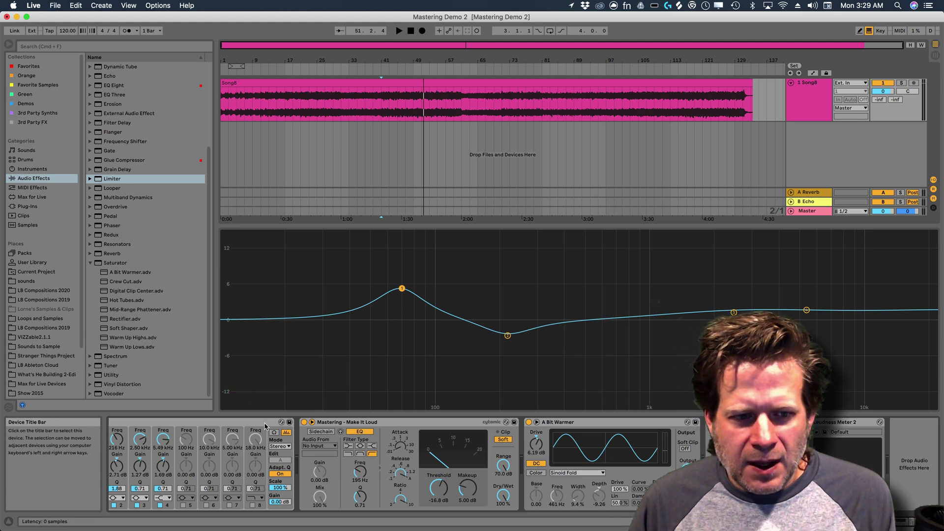
pyautogui.hscroll(-3, 524, 464)
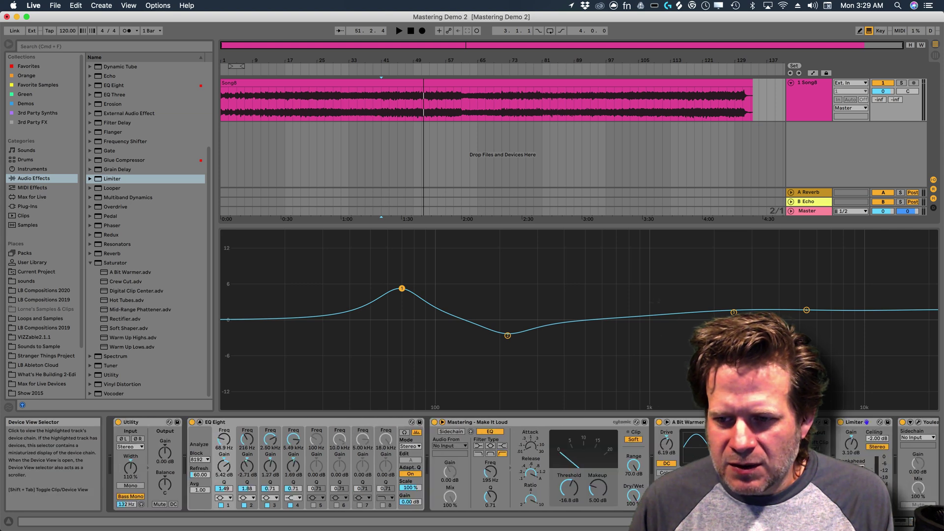
pyautogui.click(200, 423)
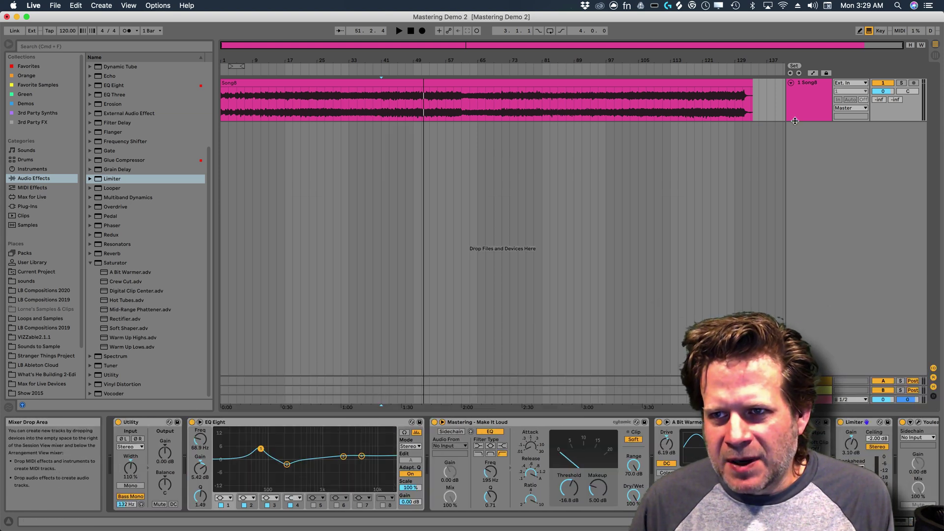
# Make the Song8 track much taller and pull its clip end slightly earlier toward bar 129.
pyautogui.moveTo(800, 122); pyautogui.dragTo(800, 252)
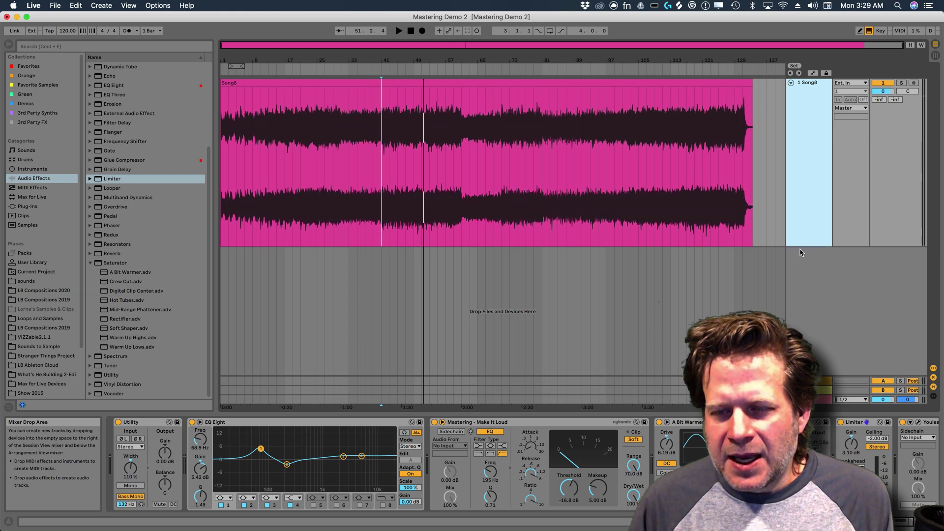
pyautogui.click(551, 276)
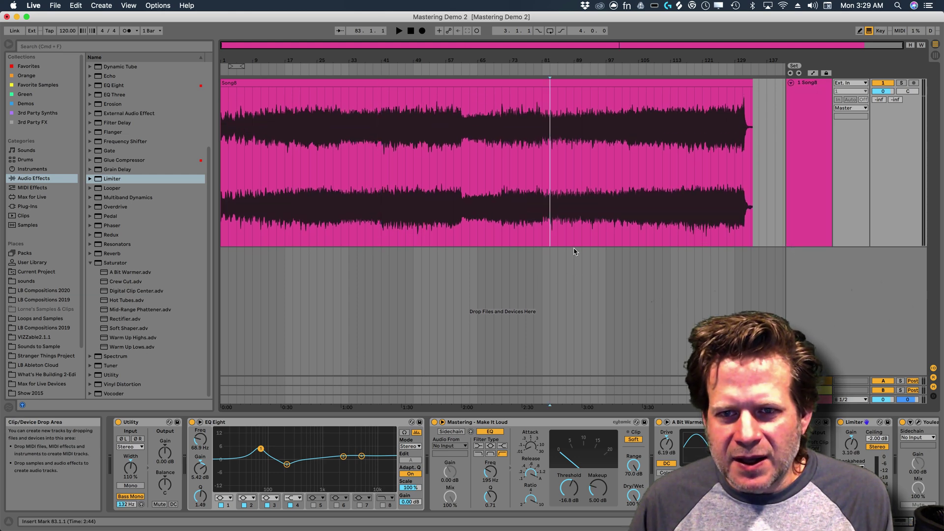
pyautogui.click(590, 270)
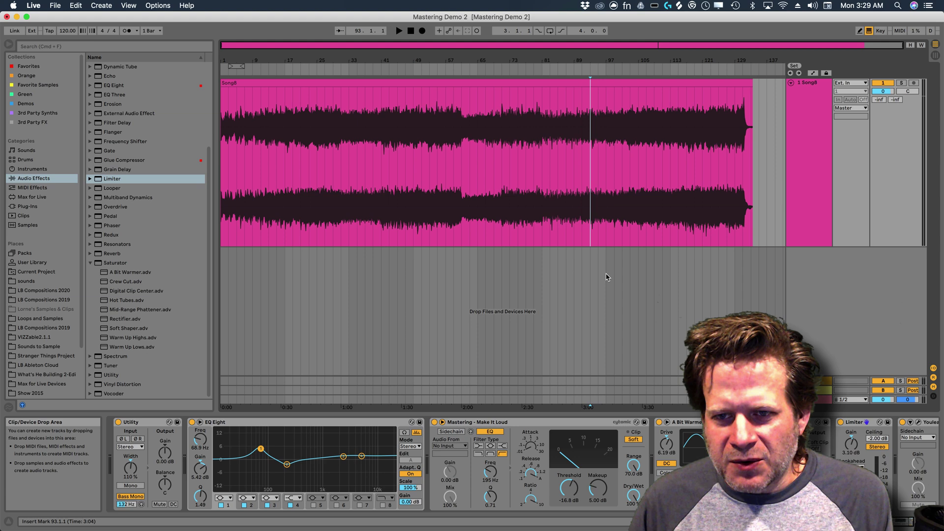
pyautogui.moveTo(752, 82)
pyautogui.mouseDown()
pyautogui.moveTo(728, 82)
pyautogui.moveTo(741, 80)
pyautogui.mouseUp()
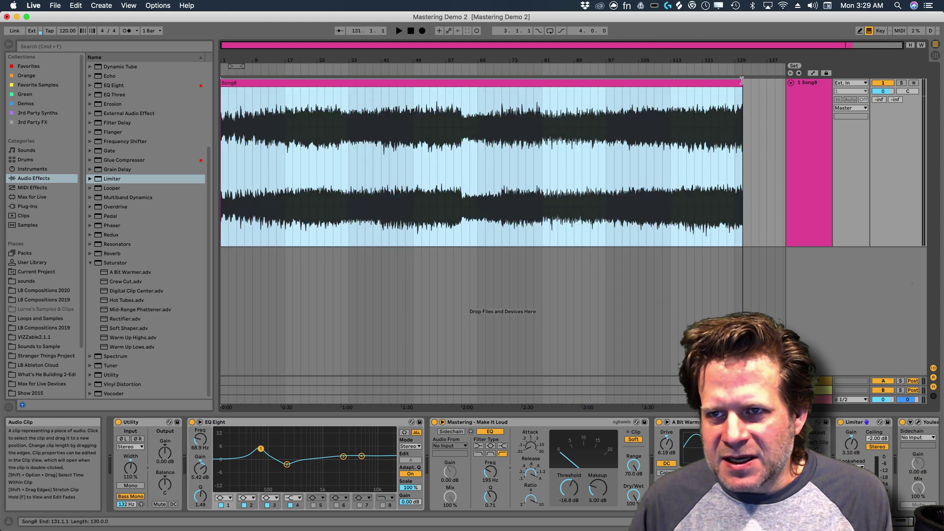
# Turn grid snapping off for the Song8 clip via Fixed Grid > Off.
pyautogui.rightClick(686, 283)
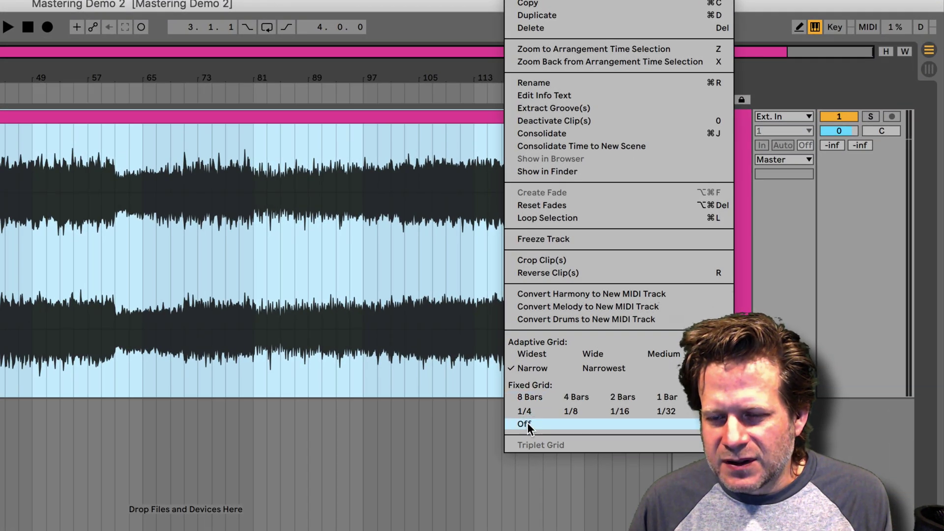
pyautogui.click(525, 425)
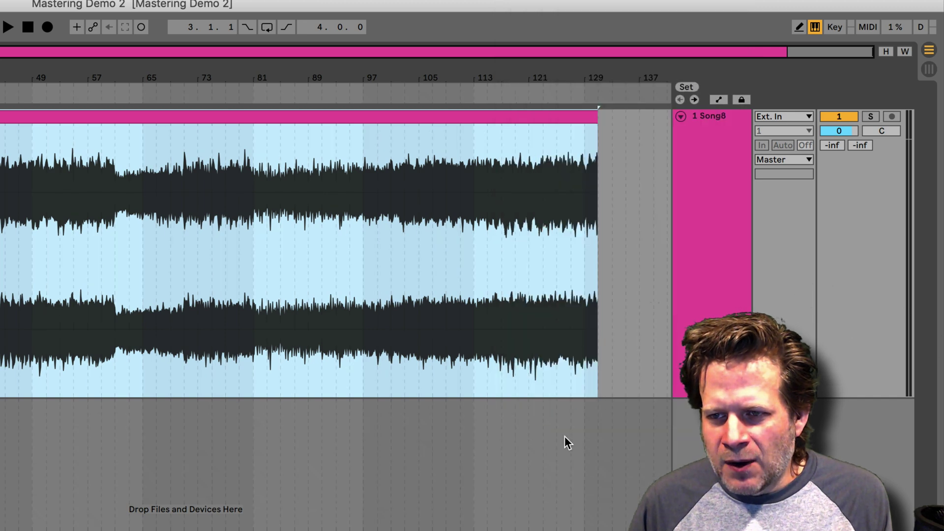
pyautogui.moveTo(556, 441); pyautogui.dragTo(537, 438)
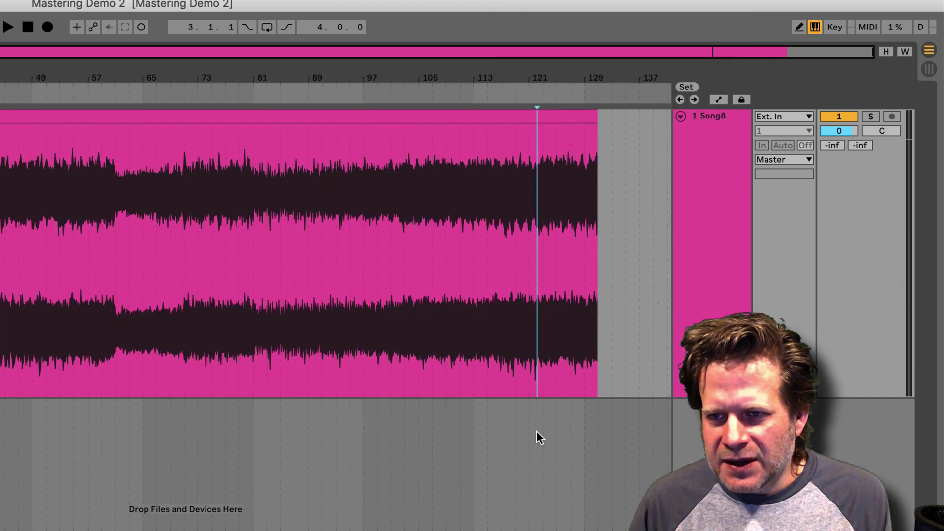
# Trim the Song8 clip to end just before bar 131 and audition the ending from around bar 102.
pyautogui.moveTo(619, 82); pyautogui.dragTo(615, 162)
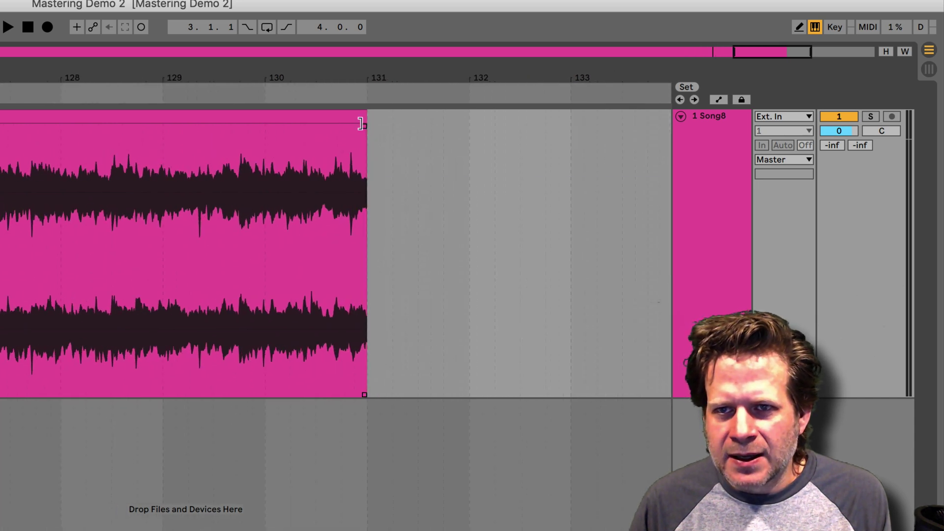
pyautogui.moveTo(362, 120); pyautogui.dragTo(358, 143)
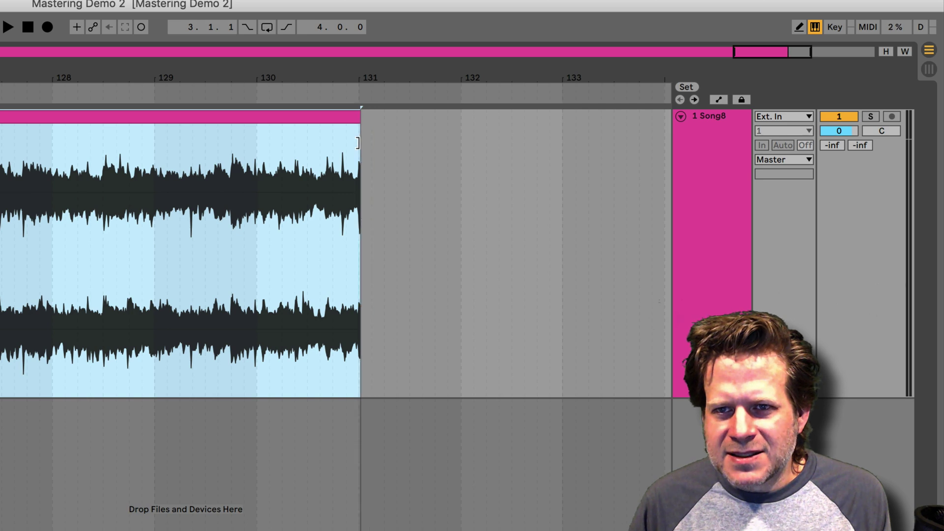
pyautogui.moveTo(317, 83)
pyautogui.mouseDown()
pyautogui.moveTo(316, 69)
pyautogui.moveTo(493, 49)
pyautogui.mouseUp()
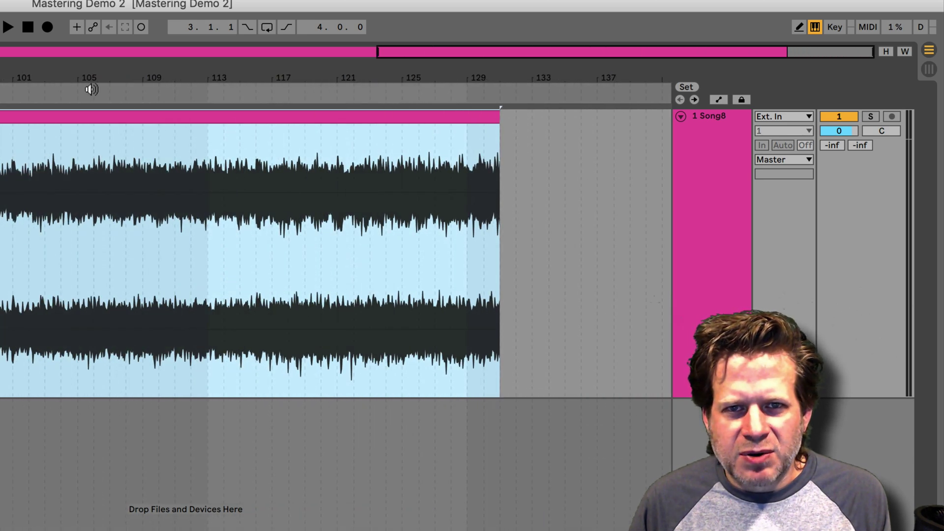
pyautogui.click(53, 95)
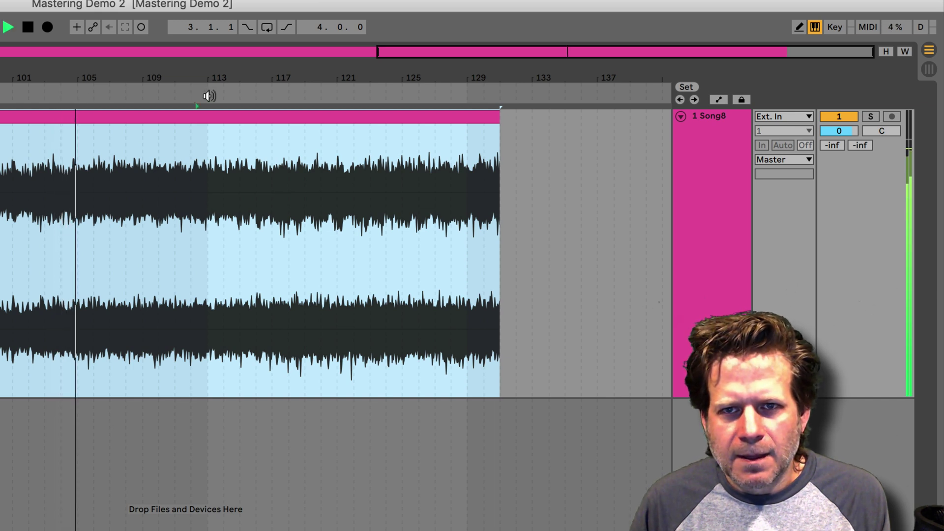
pyautogui.click(204, 95)
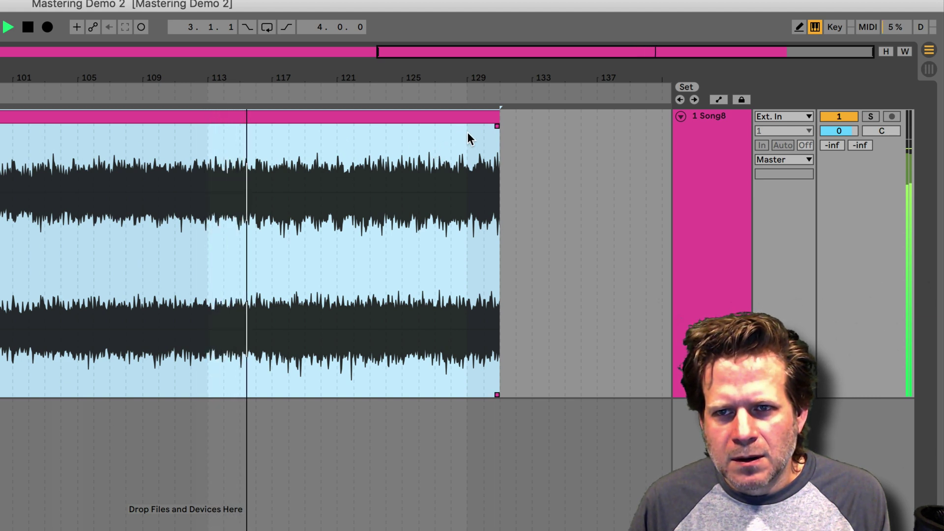
# Add a steep curved fade-out to Song8's clip from around bar 121 to bar 131 and play it back.
pyautogui.press('space')
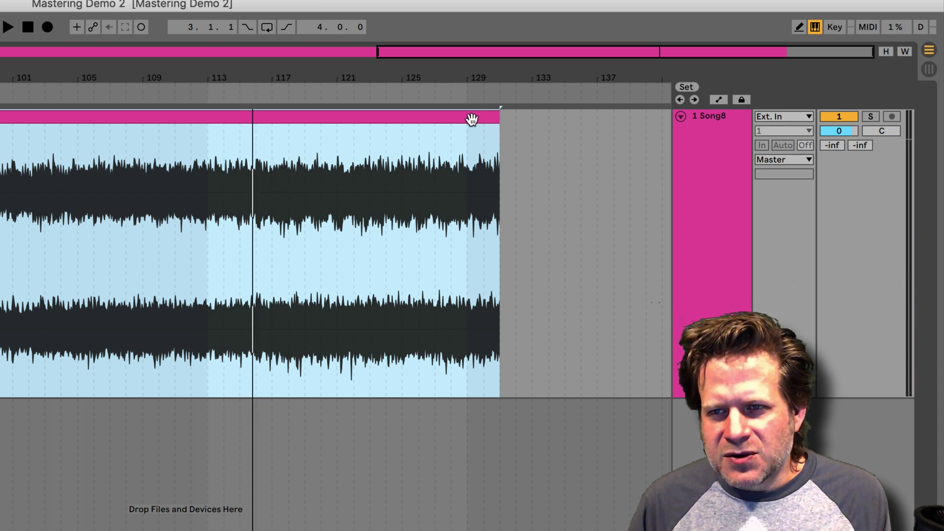
pyautogui.click(496, 125)
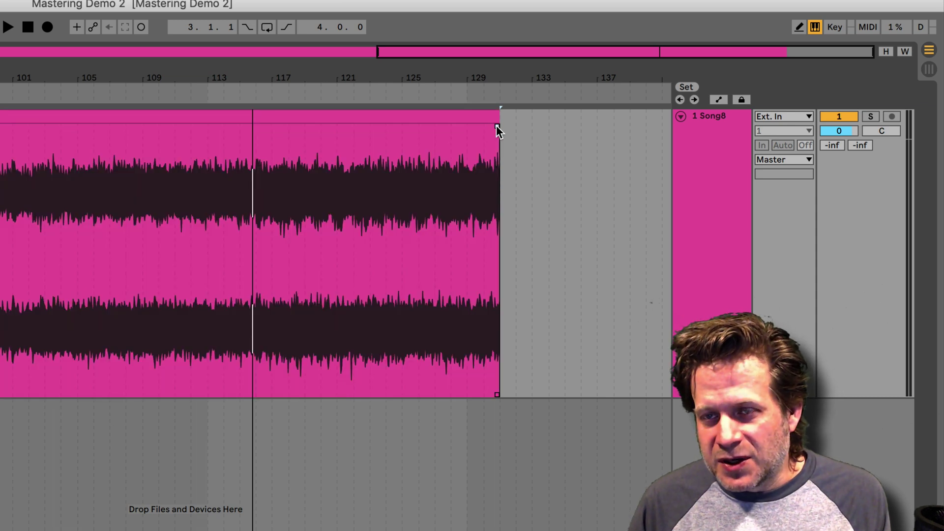
pyautogui.moveTo(496, 125); pyautogui.dragTo(305, 154)
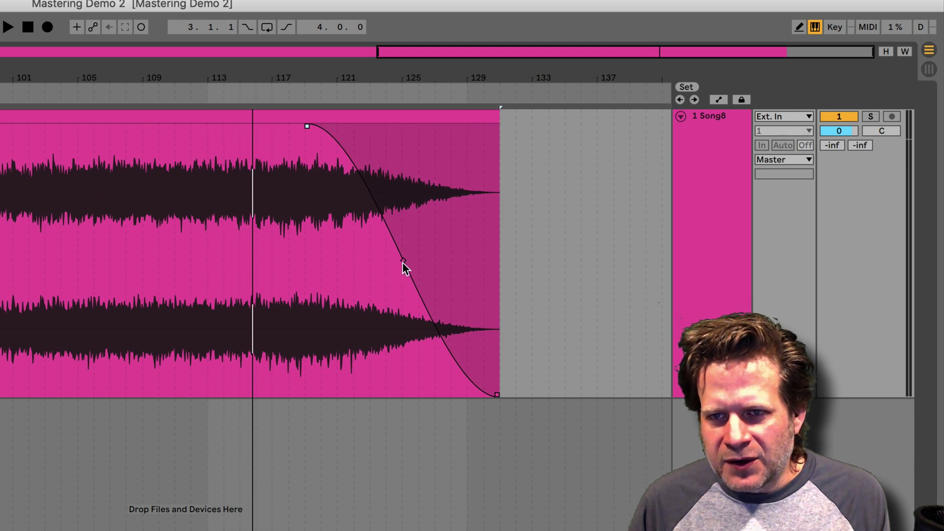
pyautogui.moveTo(402, 262); pyautogui.dragTo(387, 282)
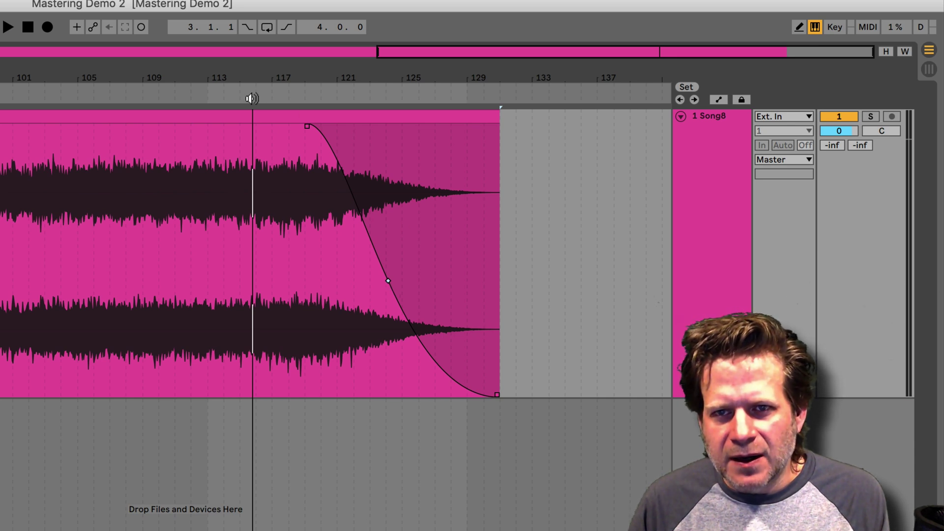
pyautogui.press('space')
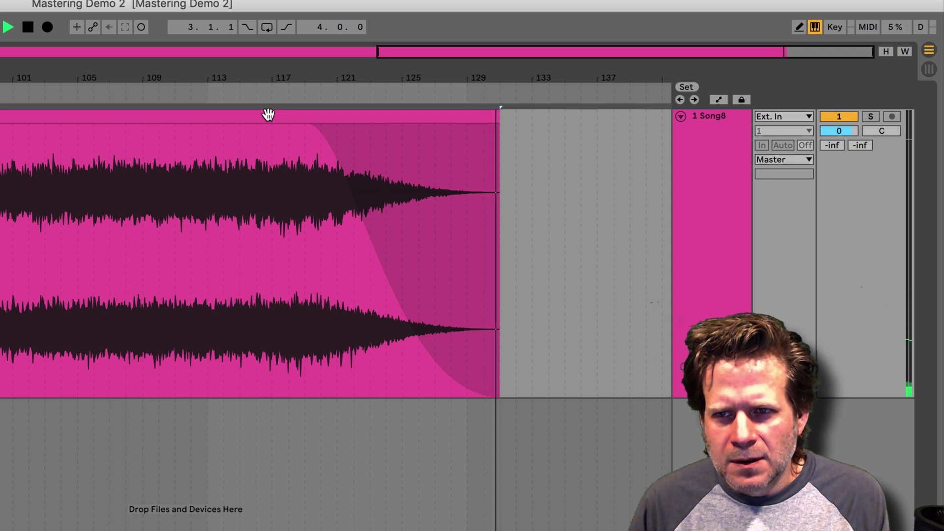
pyautogui.press('space')
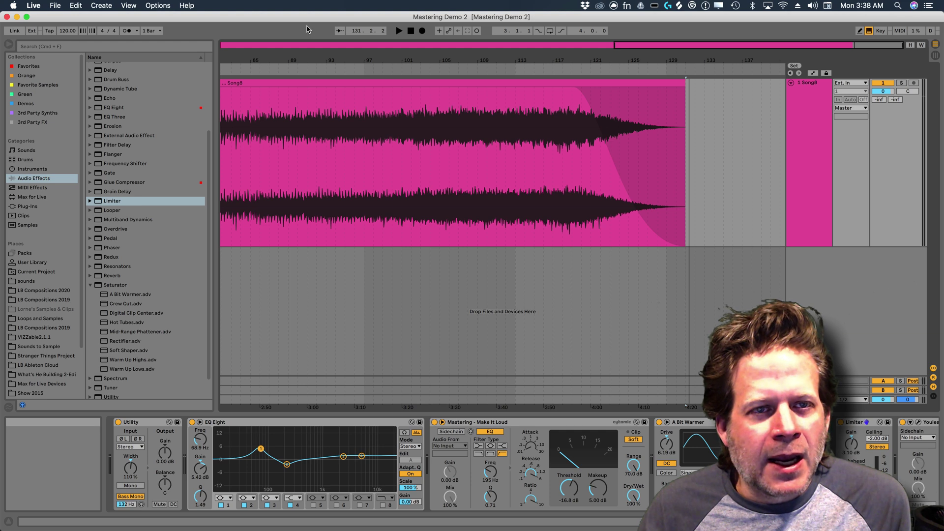
# Zoom out to fit the whole Song8 clip and set up Export Audio/Video with Normalize off.
pyautogui.click(345, 87)
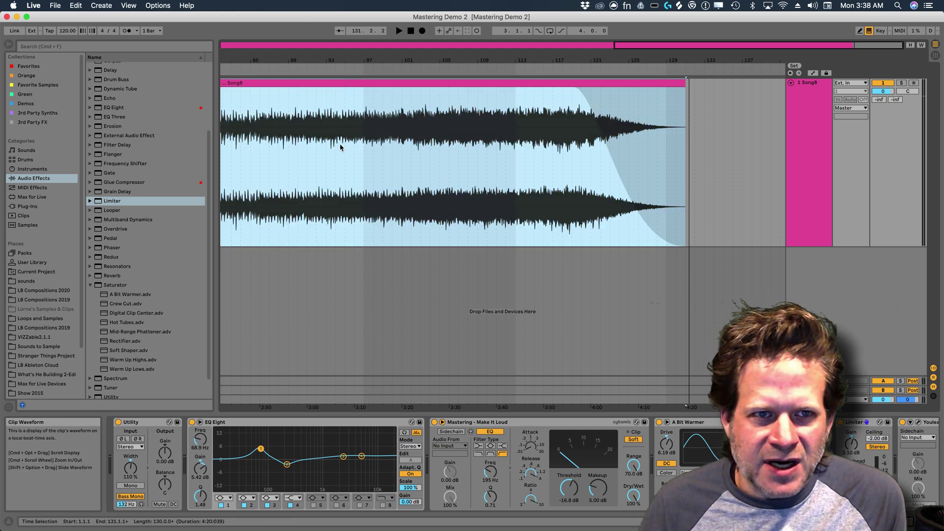
pyautogui.press('z')
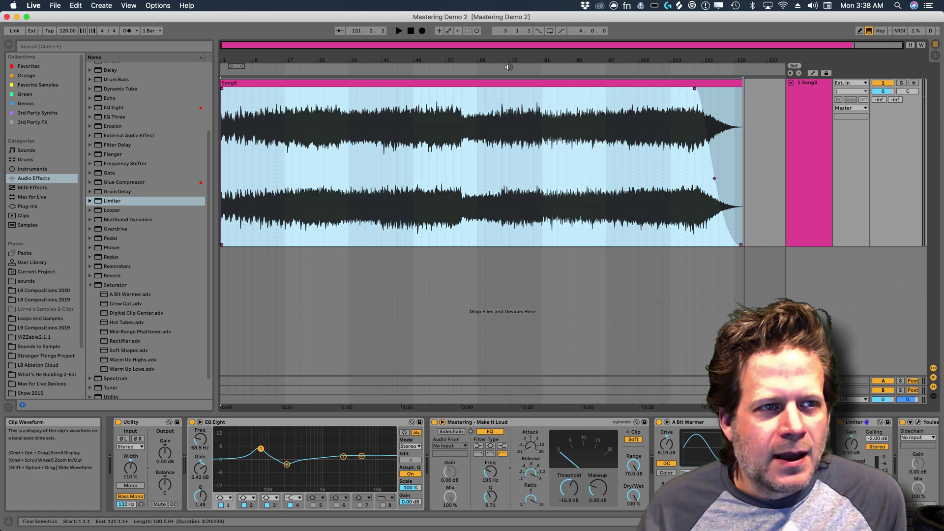
pyautogui.click(56, 5)
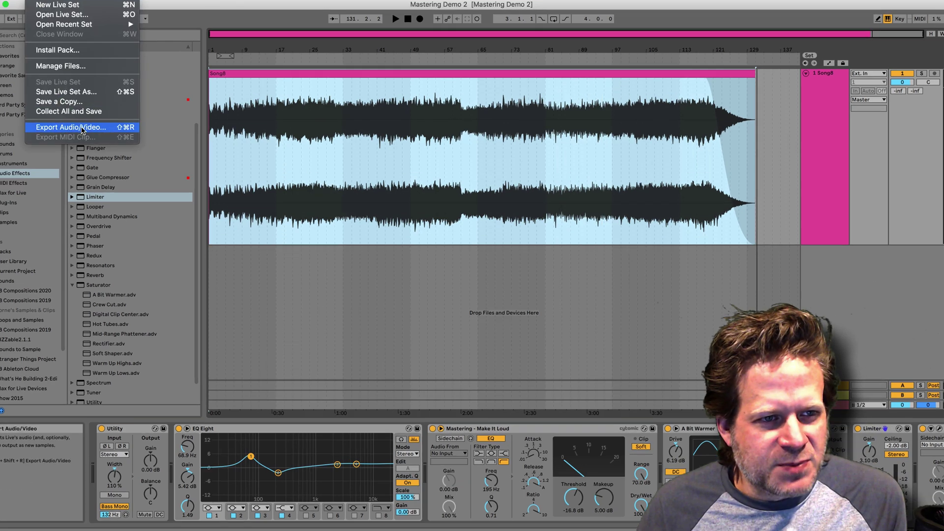
pyautogui.click(86, 135)
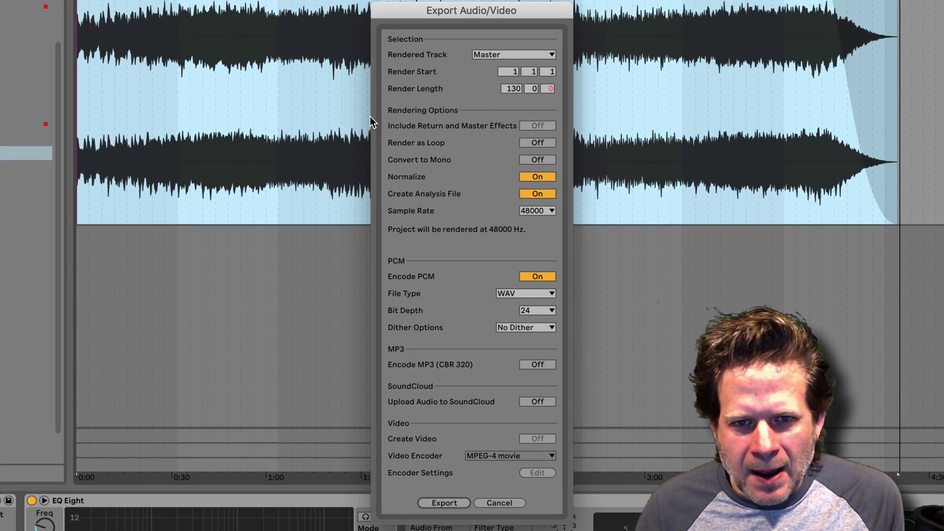
pyautogui.click(539, 177)
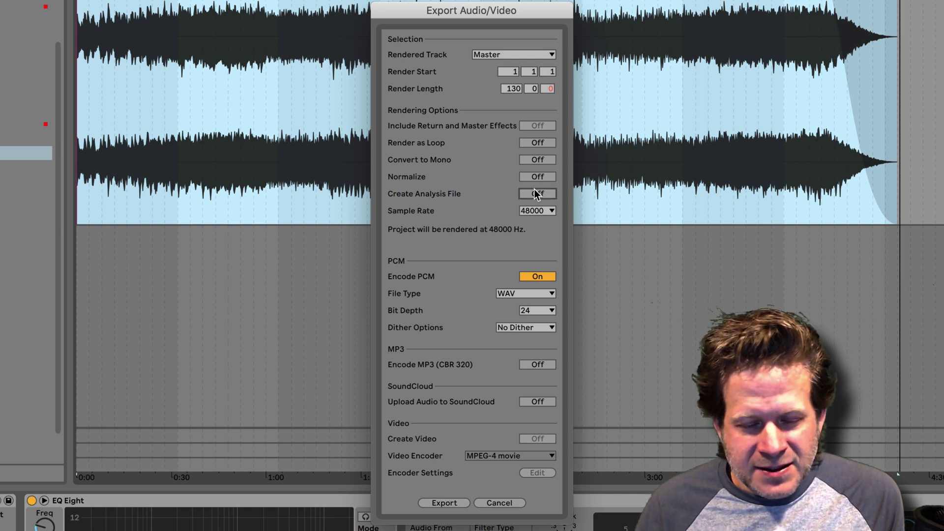
# Set the export to 44100 Hz, 16-bit with POW-r 3 dither and start the export.
pyautogui.click(543, 211)
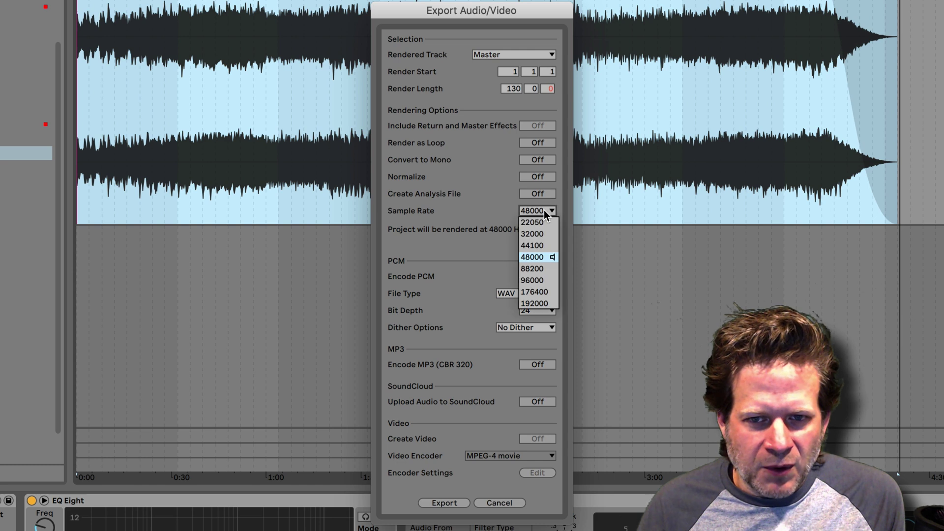
pyautogui.click(546, 246)
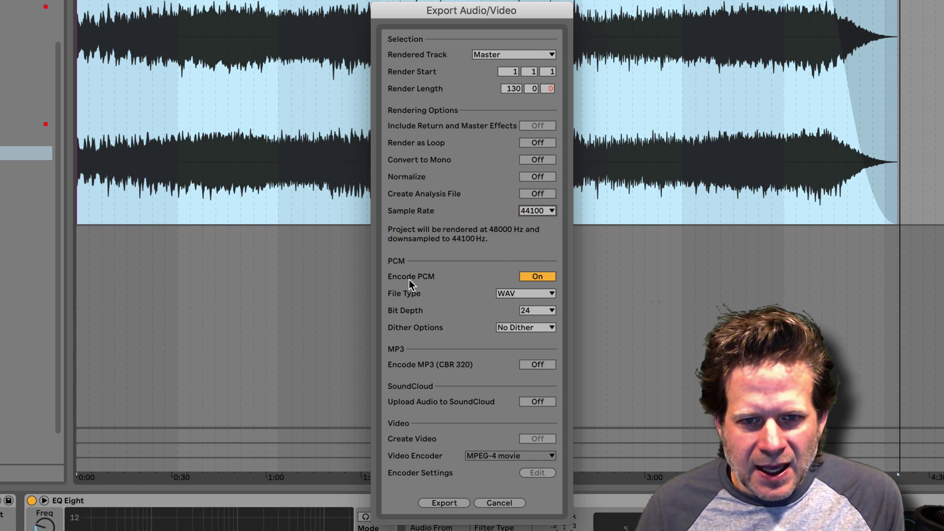
pyautogui.click(546, 312)
pyautogui.click(533, 320)
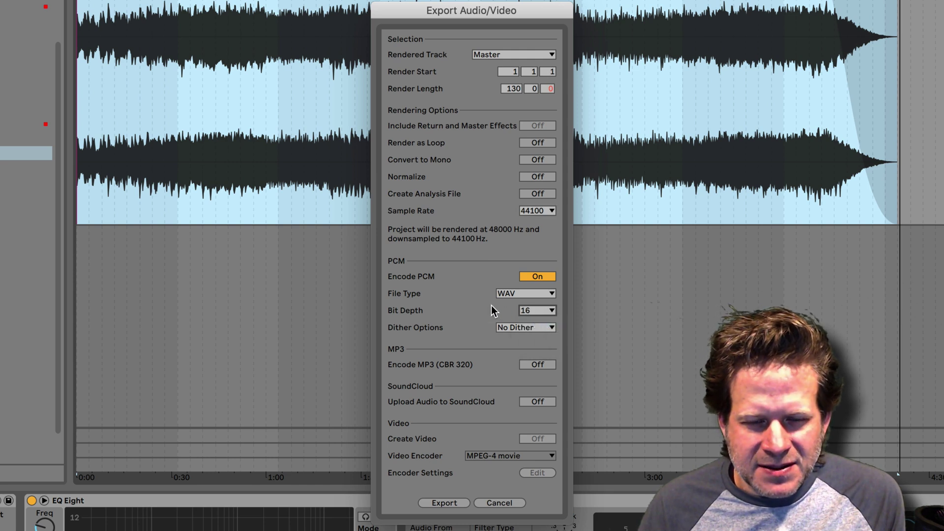
pyautogui.click(537, 330)
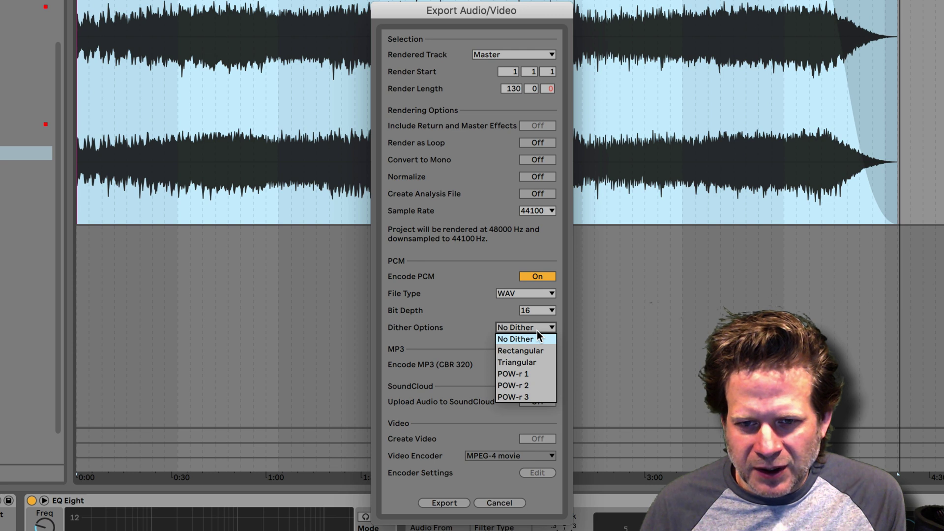
pyautogui.click(539, 396)
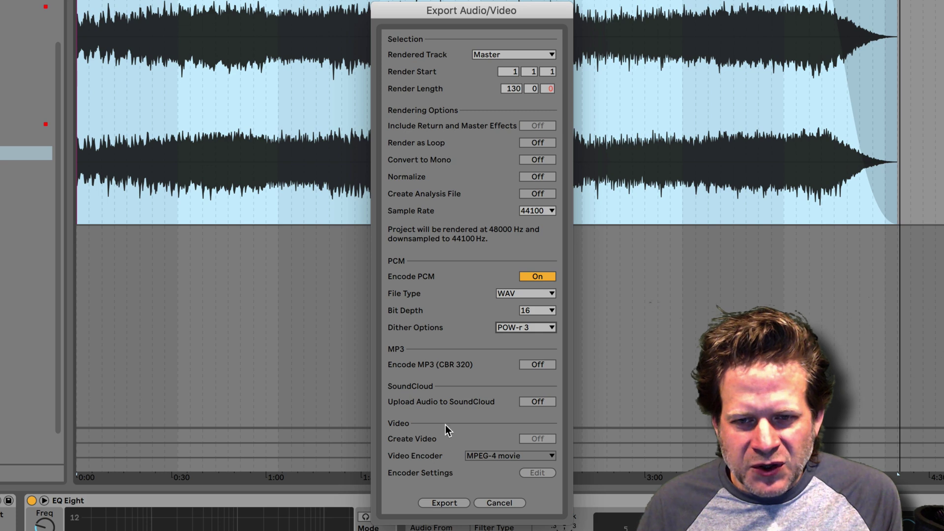
pyautogui.click(445, 503)
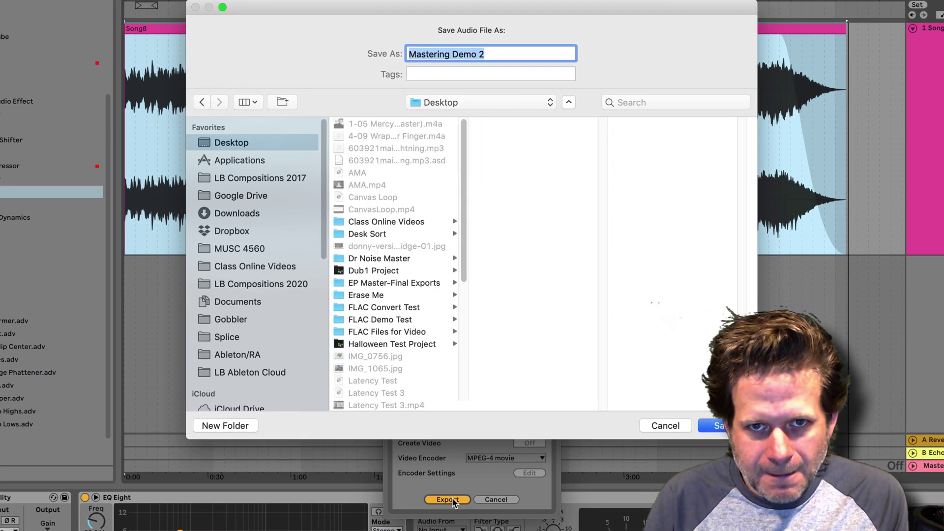
# Name the export 'Song8 Master' on the Desktop and render it.
pyautogui.write('Song')
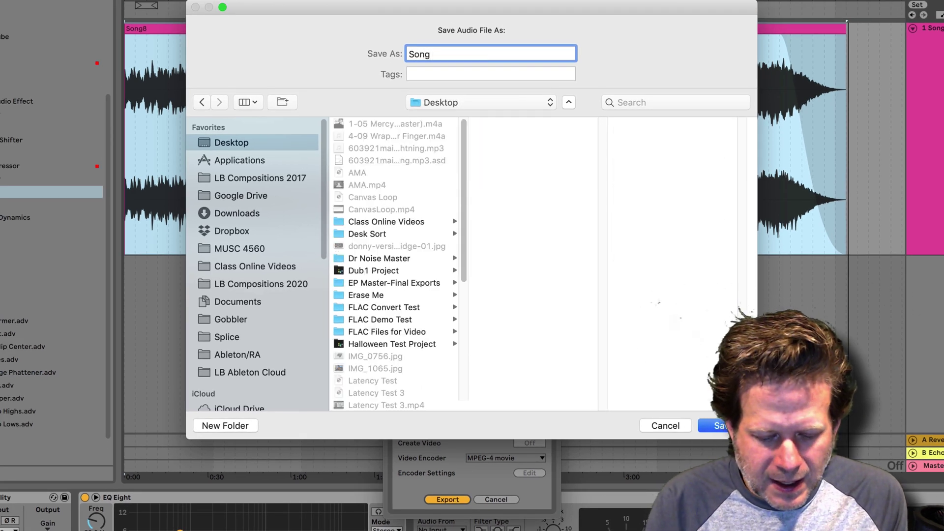
pyautogui.write('8 Master')
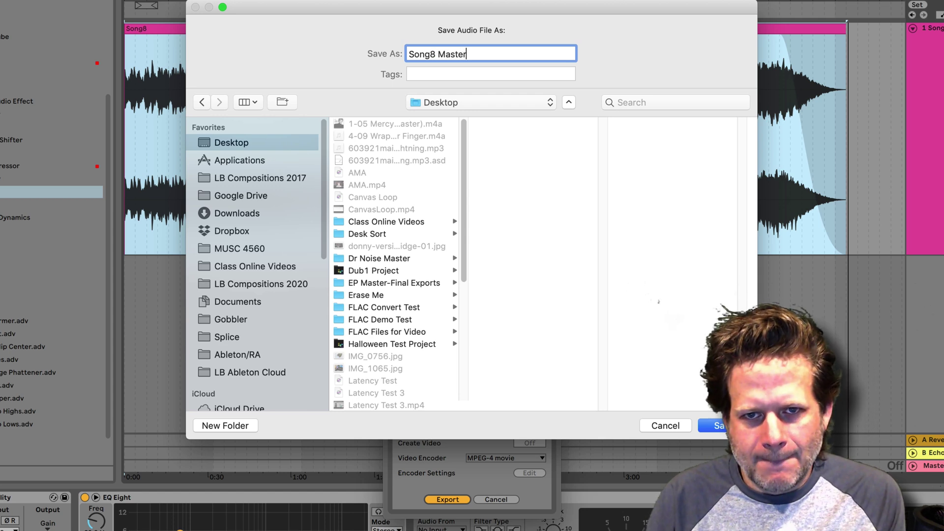
pyautogui.press('Return')
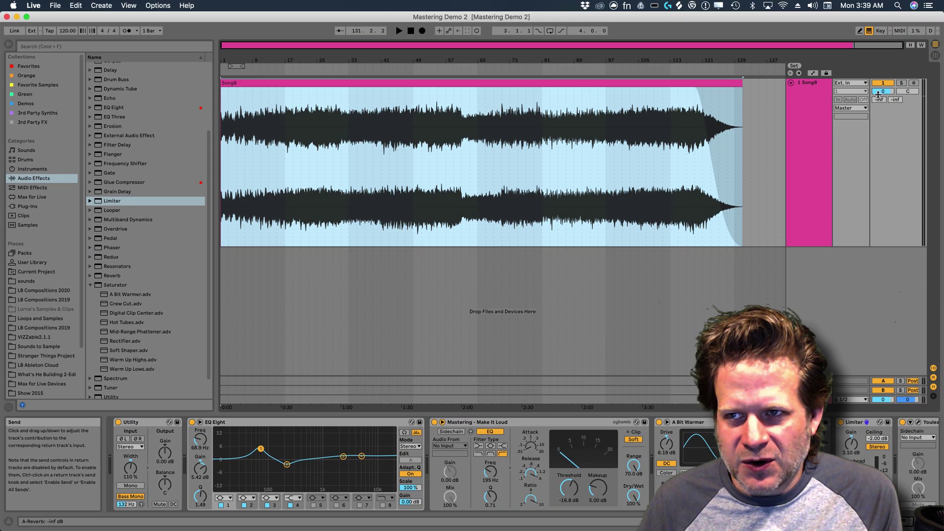
# Save the Live set from the File menu.
pyautogui.click(922, 70)
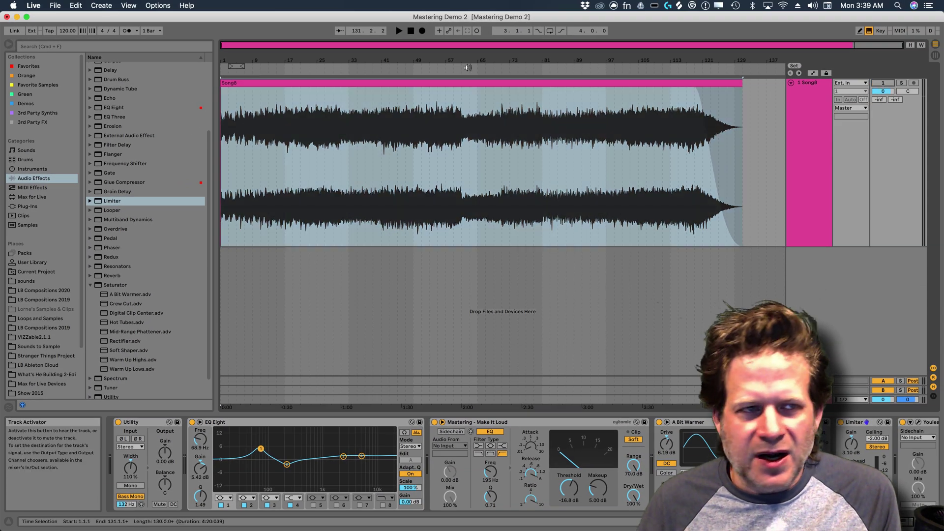
pyautogui.click(55, 5)
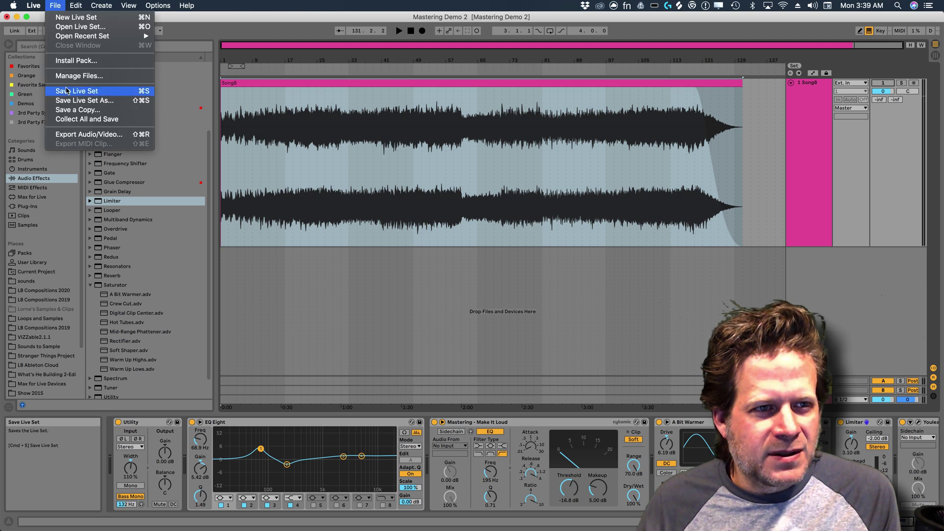
pyautogui.click(55, 6)
# Import Song8 Master.wav from the Desktop as a new track beneath Song8, starting at bar 1.
pyautogui.press('super+Tab')
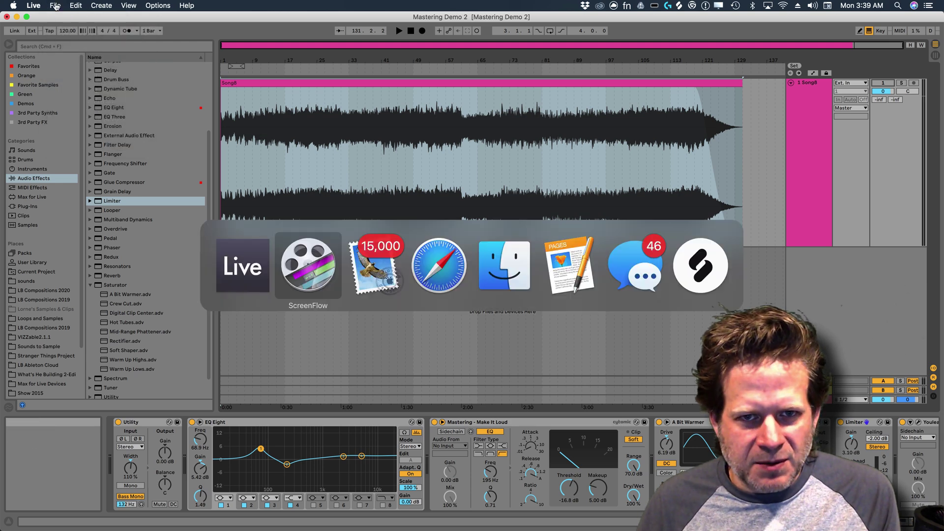
pyautogui.press('super+Tab')
pyautogui.press('super+Tab')
pyautogui.press('super+Tab')
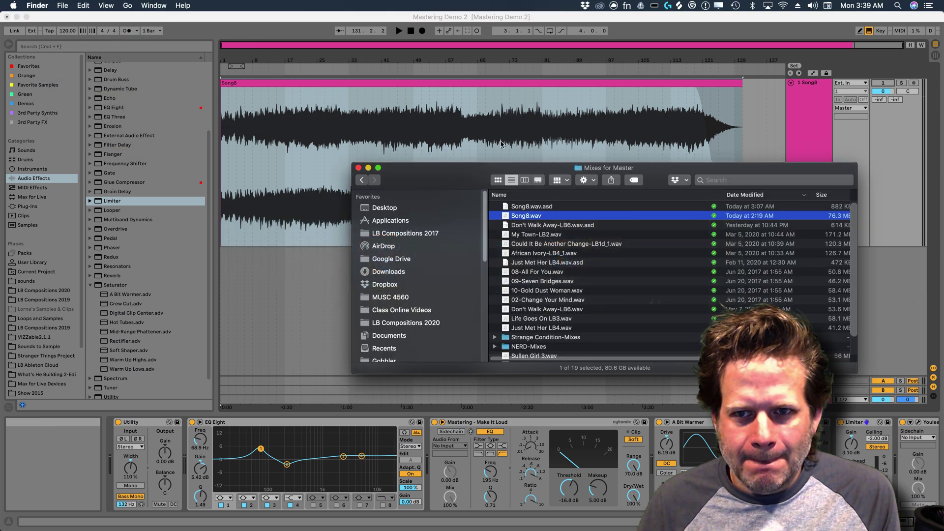
pyautogui.click(387, 208)
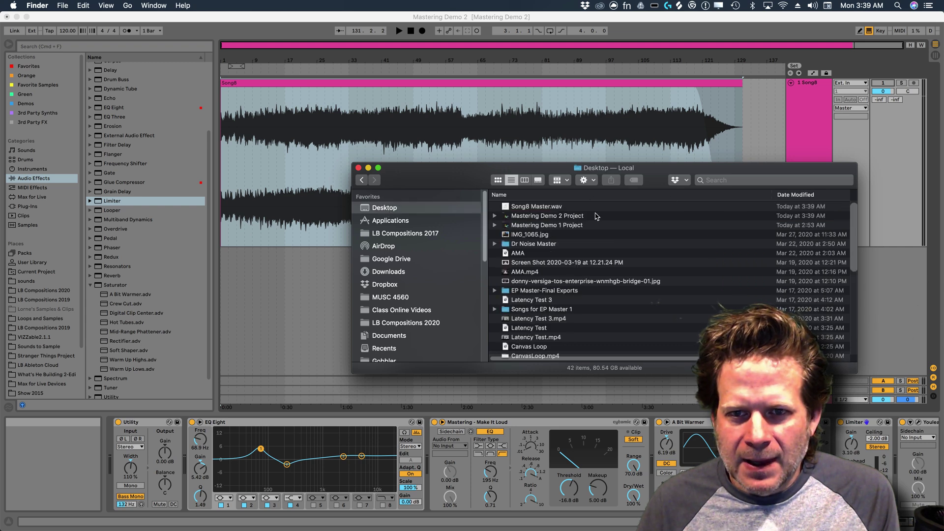
pyautogui.moveTo(514, 211); pyautogui.dragTo(266, 304)
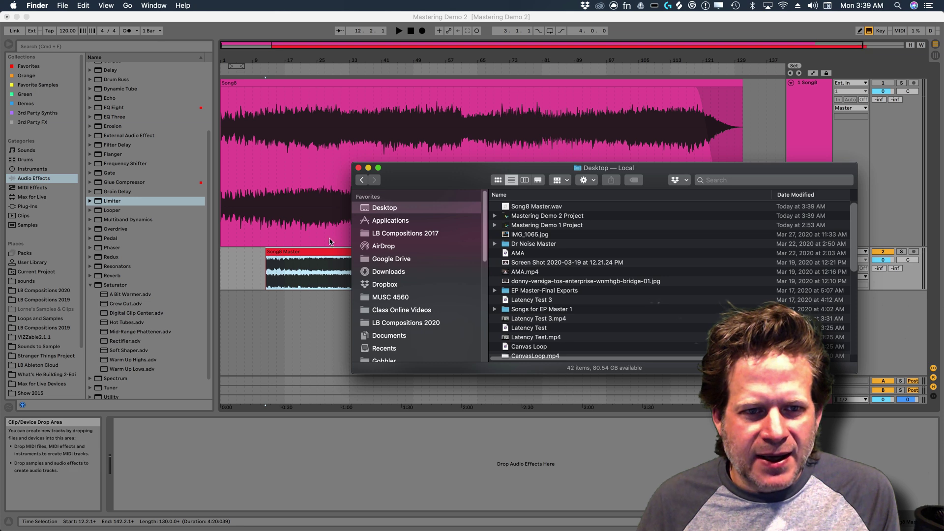
pyautogui.click(358, 168)
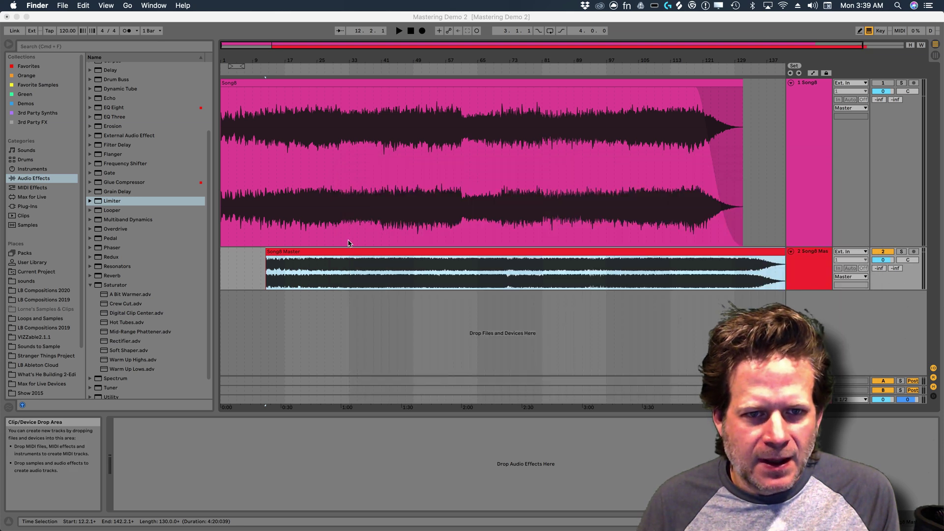
pyautogui.click(360, 252)
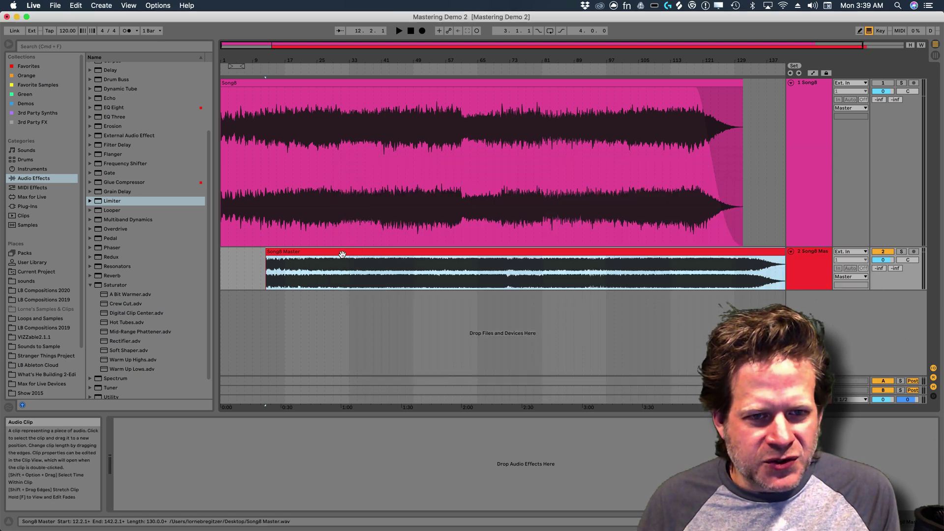
pyautogui.moveTo(360, 253); pyautogui.dragTo(284, 263)
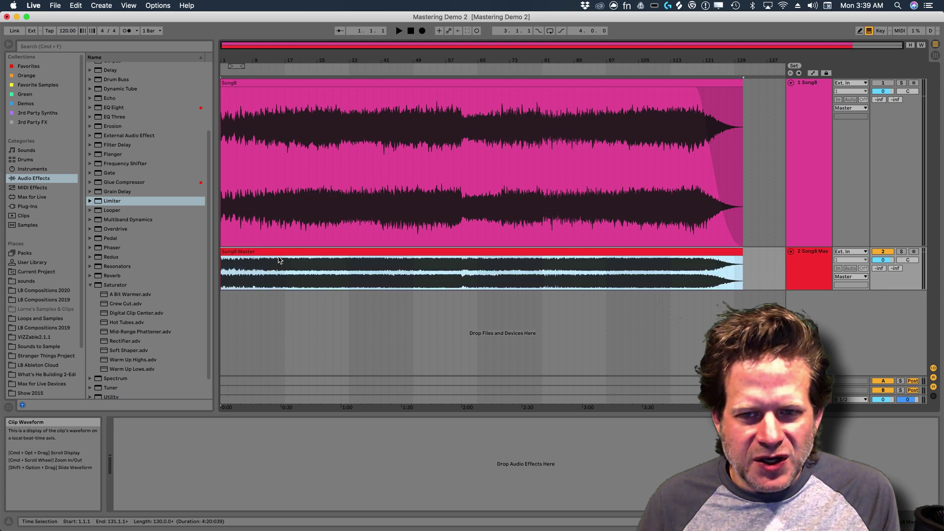